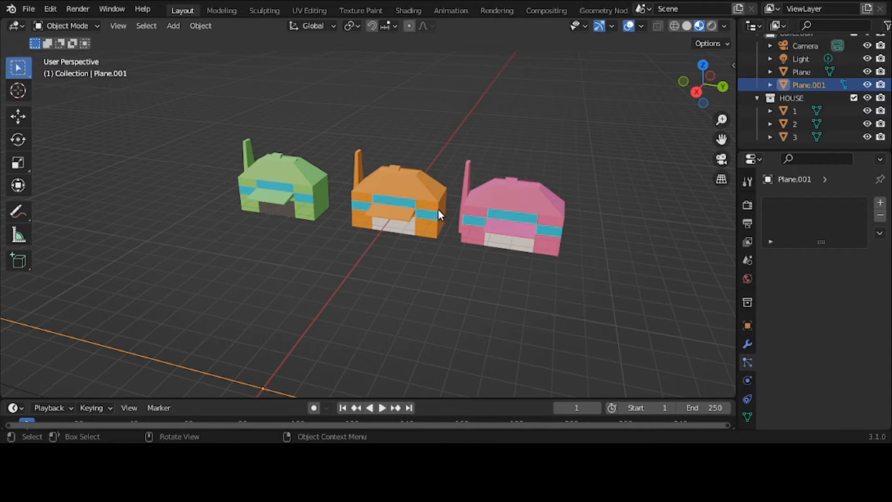
{"action": "scroll", "coordinate": [439, 210], "scroll_direction": "down", "scroll_amount": 2}
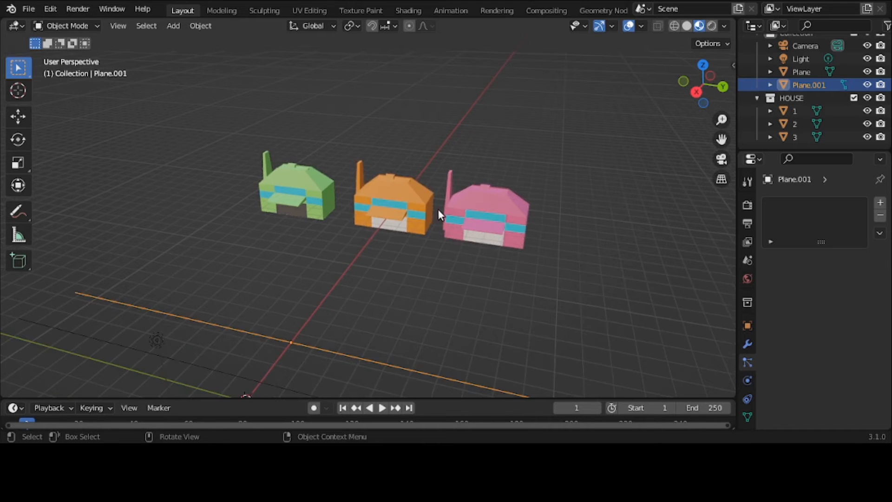
{"action": "left_click_drag", "start_coordinate": [721, 139], "coordinate": [721, 83]}
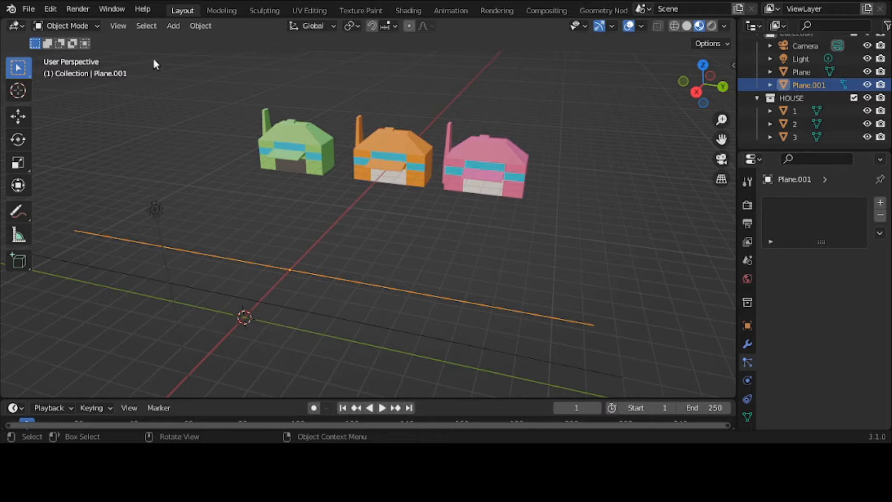
{"action": "left_click", "coordinate": [172, 27]}
{"action": "mouse_move", "coordinate": [178, 42]}
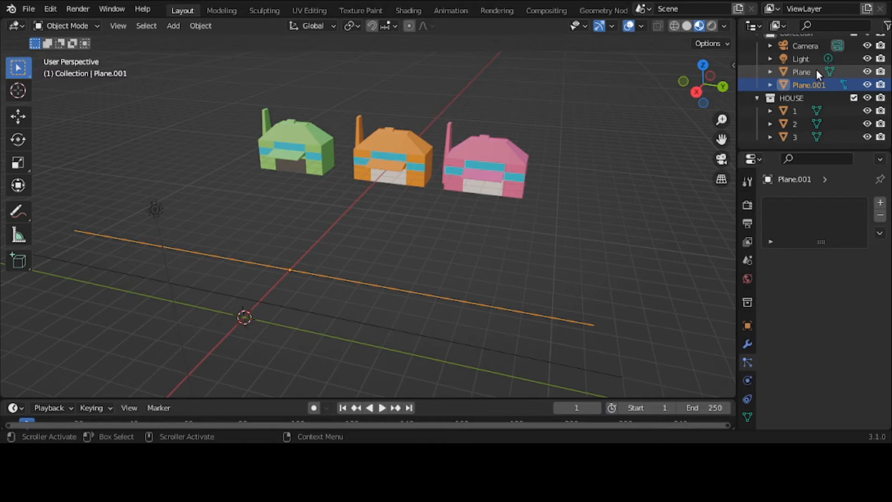
Rename the selected Plane.001 object as line-1.
{"action": "double_click", "coordinate": [813, 87]}
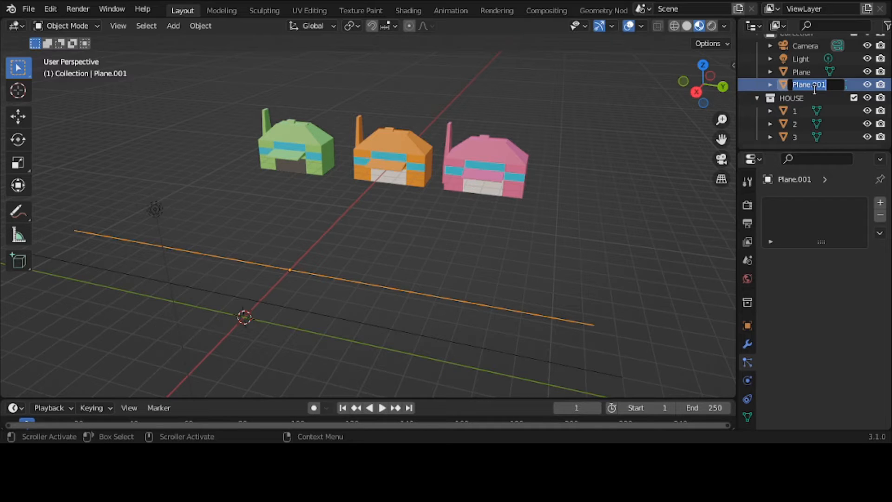
{"action": "type", "text": "line-1"}
{"action": "key", "text": "Return"}
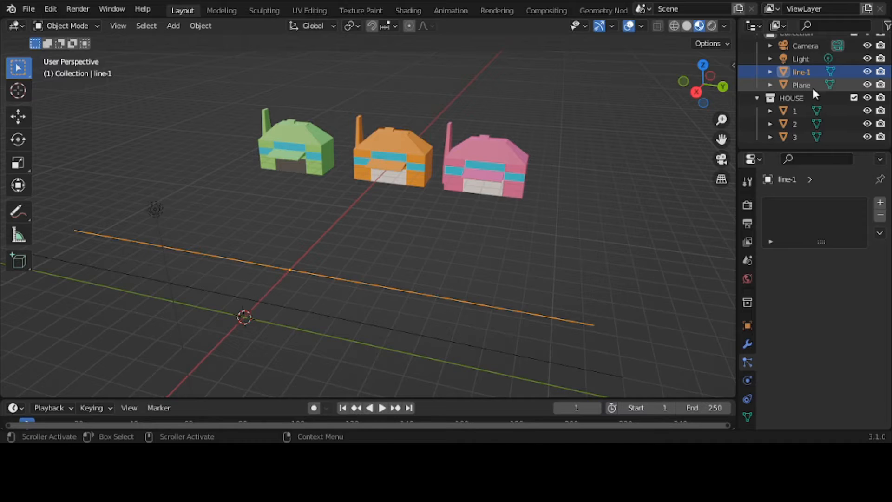
Rename the remaining Plane line object as line-2.
{"action": "double_click", "coordinate": [813, 86]}
{"action": "type", "text": "l,"}
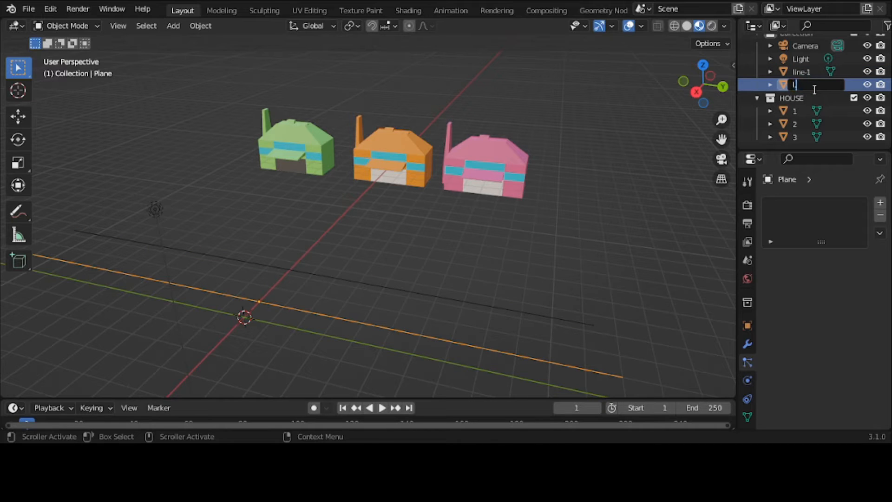
{"action": "type", "text": "ine-2"}
{"action": "key", "text": "Return"}
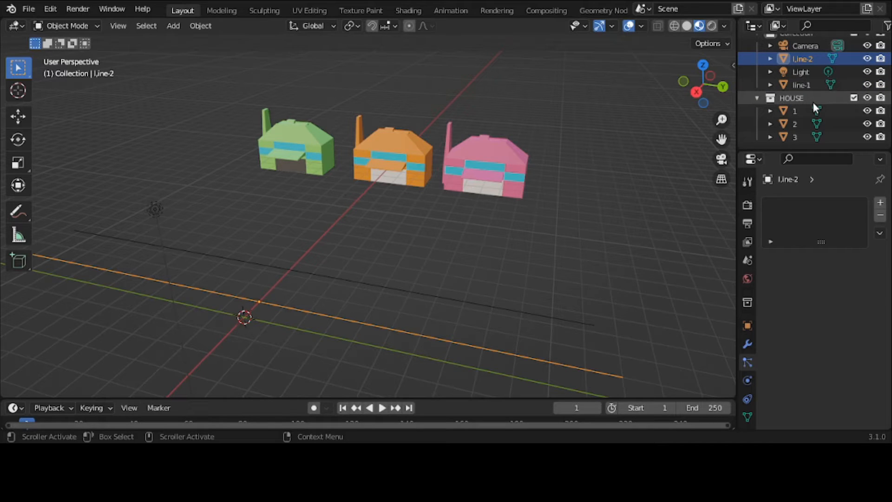
{"action": "double_click", "coordinate": [813, 59]}
{"action": "type", "text": "line"}
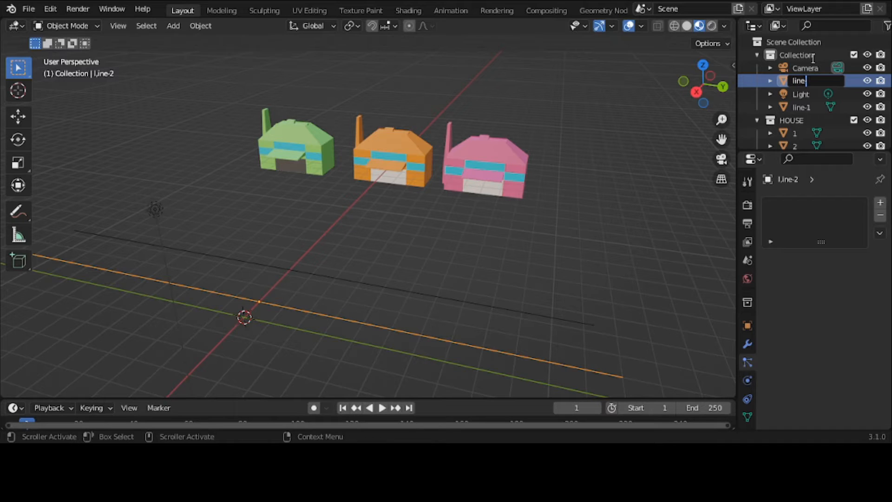
{"action": "type", "text": "-2"}
{"action": "key", "text": "Return"}
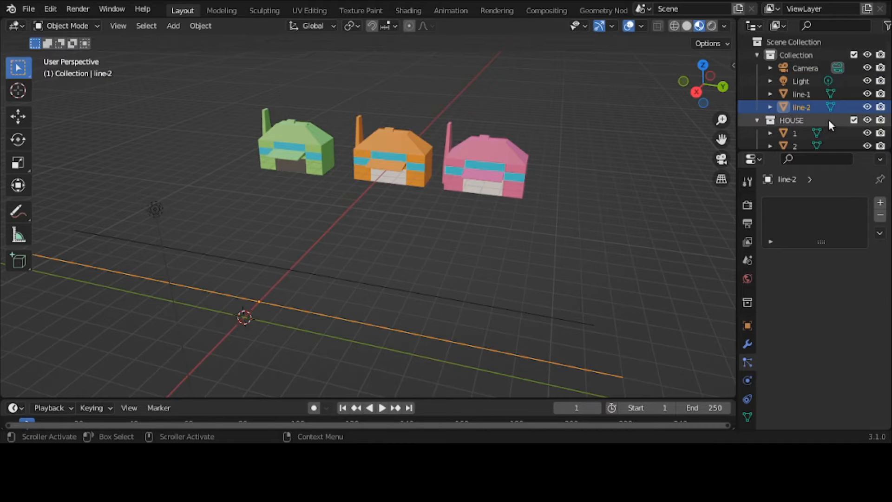
Add a mesh plane at the 3D cursor.
{"action": "scroll", "coordinate": [466, 188], "scroll_direction": "down", "scroll_amount": 1}
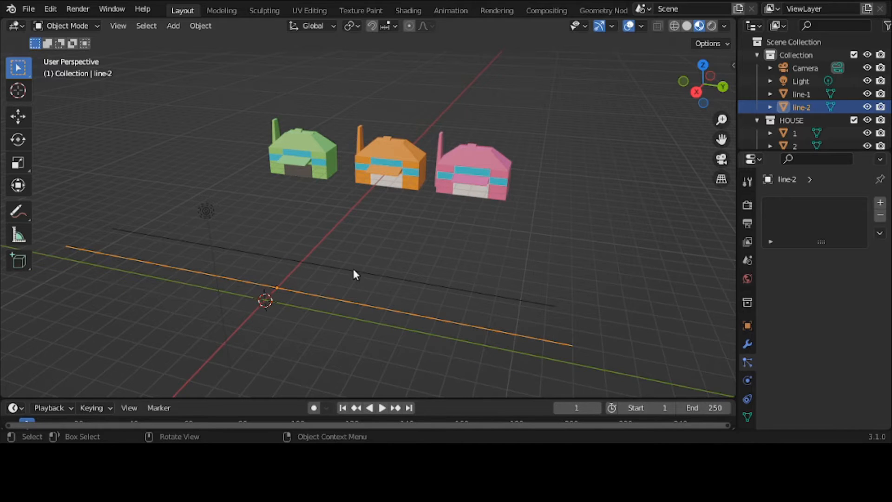
{"action": "left_click", "coordinate": [173, 26]}
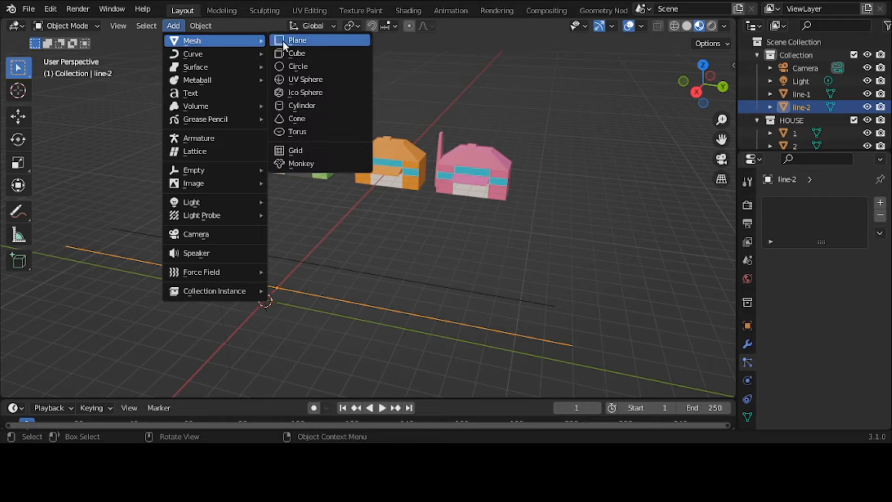
{"action": "left_click", "coordinate": [282, 41]}
{"action": "scroll", "coordinate": [292, 249], "scroll_direction": "up", "scroll_amount": 2}
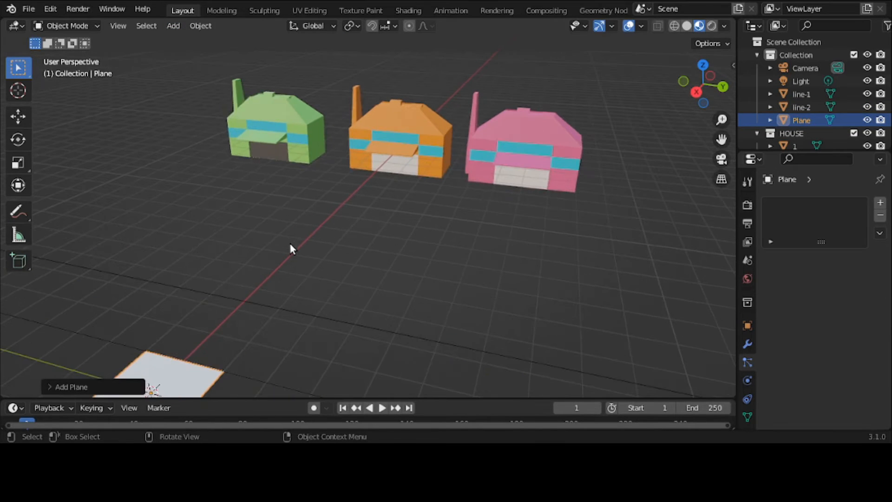
{"action": "left_click_drag", "start_coordinate": [722, 139], "coordinate": [588, 328]}
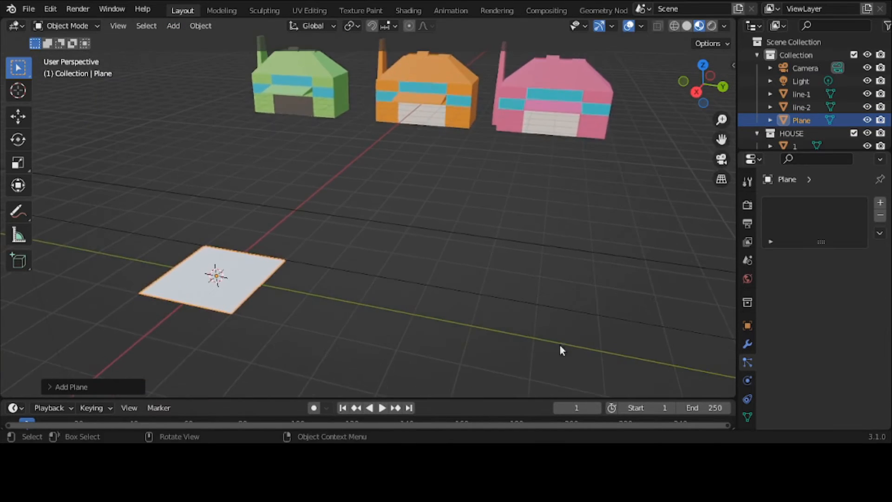
{"action": "scroll", "coordinate": [364, 383], "scroll_direction": "up", "scroll_amount": 1}
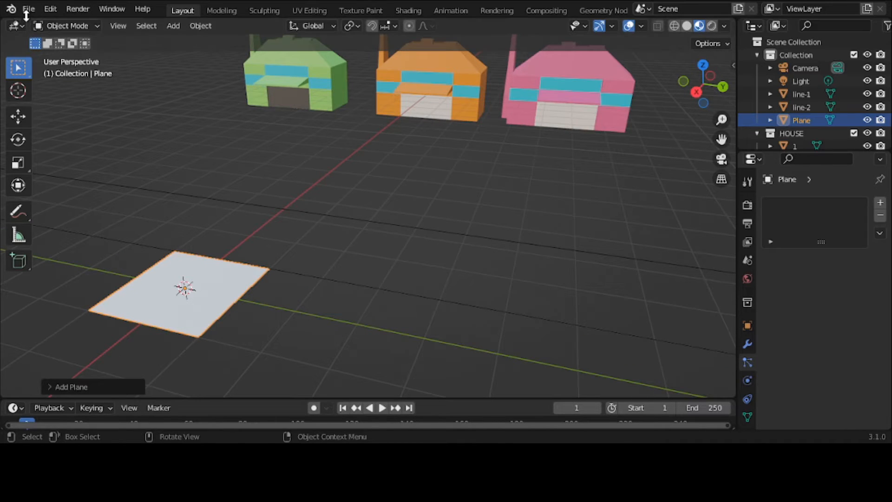
Enter Edit Mode on the new plane with edge selection and delete its face.
{"action": "left_click", "coordinate": [68, 26]}
{"action": "left_click", "coordinate": [68, 49]}
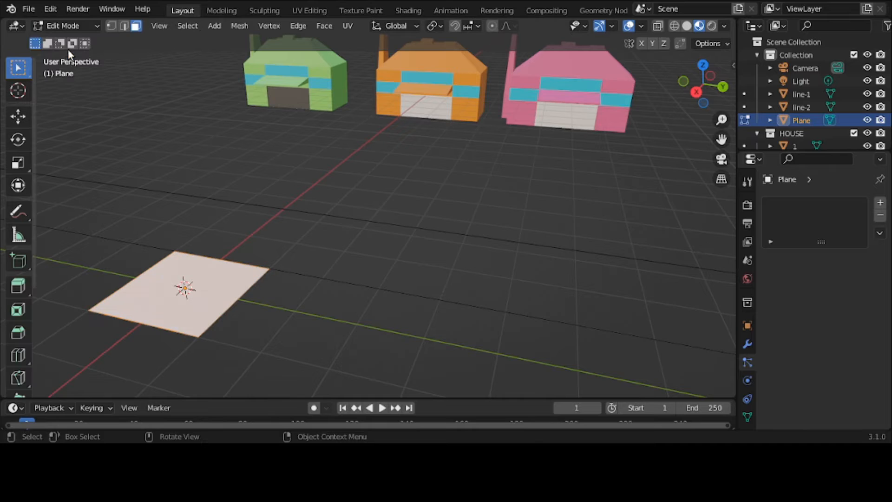
{"action": "left_click", "coordinate": [123, 26]}
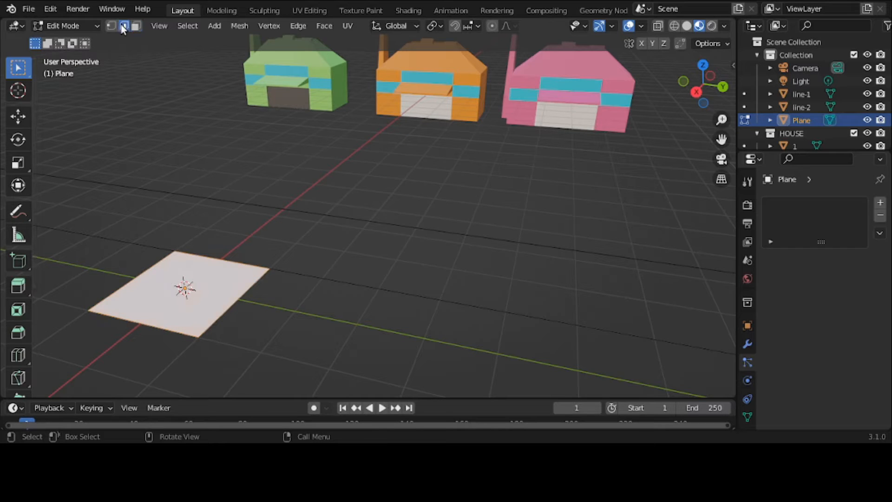
{"action": "key", "text": "alt+a"}
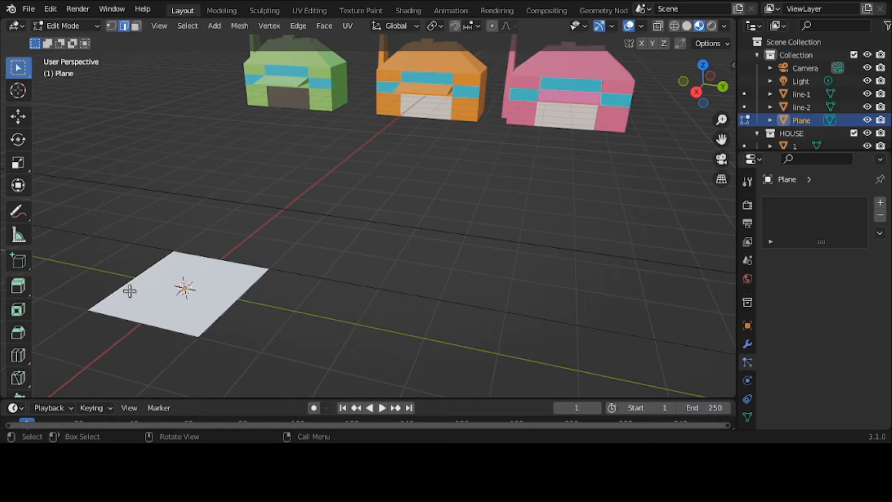
{"action": "middle_click_drag", "start_coordinate": [129, 291], "coordinate": [133, 295]}
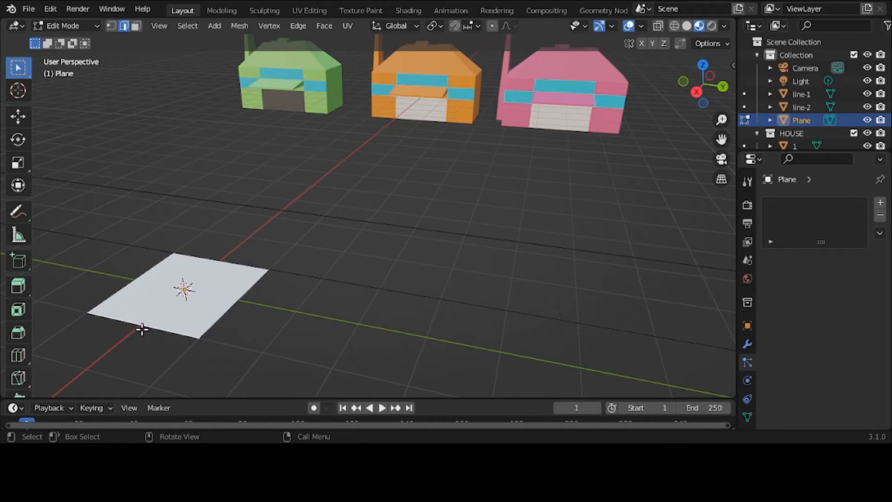
{"action": "key", "text": "x"}
{"action": "left_click", "coordinate": [246, 289]}
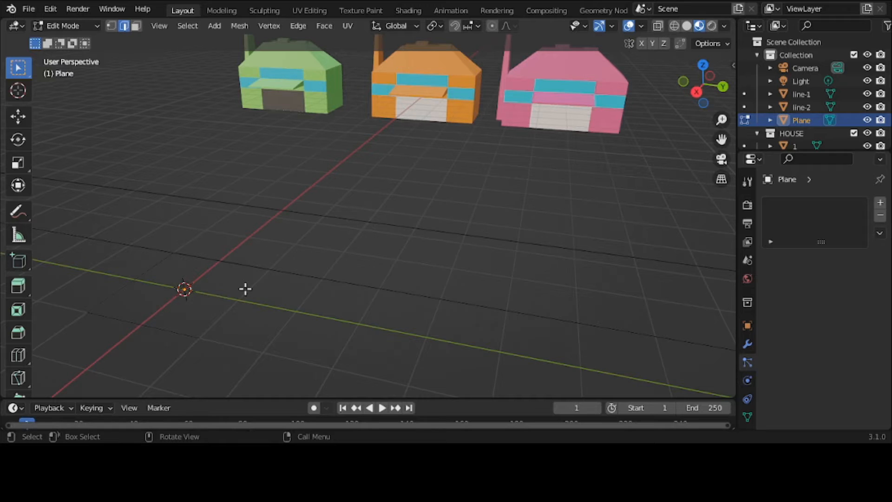
Pick the plane's remaining border edges, then undo the edits back to the intact square plane.
{"action": "left_click", "coordinate": [135, 278]}
{"action": "left_click", "coordinate": [138, 321]}
{"action": "left_click", "coordinate": [203, 257]}
{"action": "key", "text": "ctrl+z"}
{"action": "key", "text": "ctrl+z"}
{"action": "key", "text": "ctrl+z"}
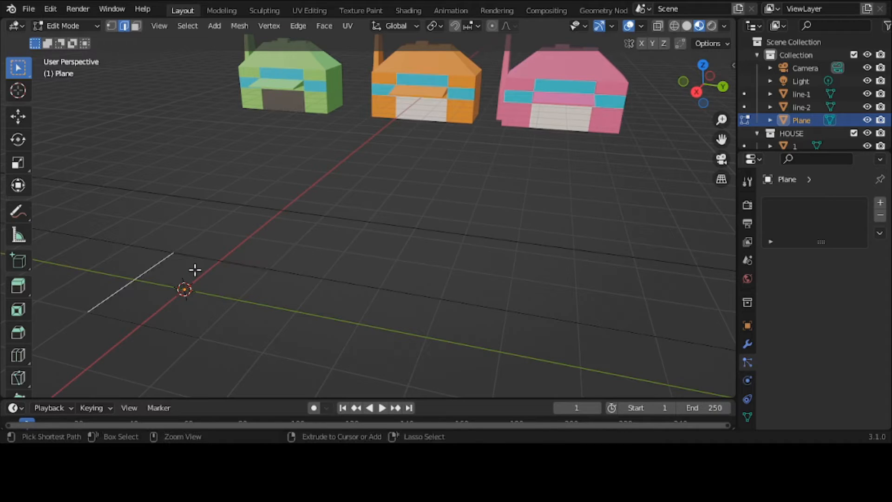
{"action": "key", "text": "ctrl+z"}
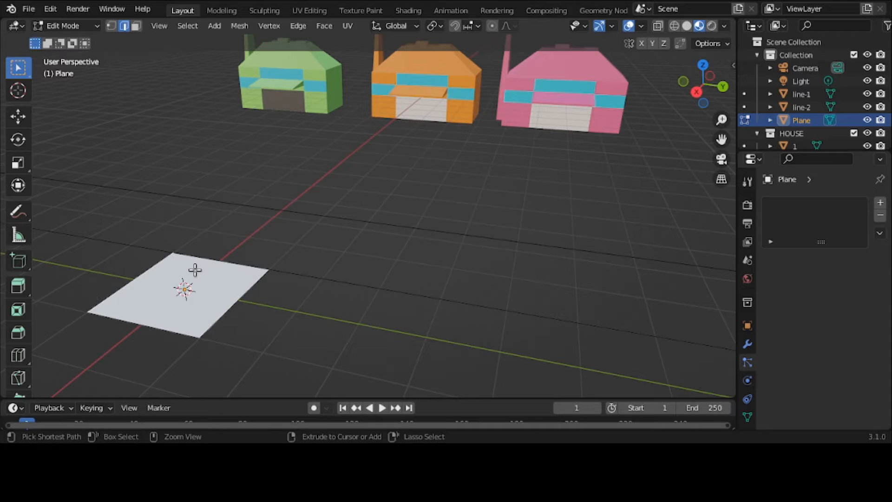
Return to Object Mode and delete the square plane.
{"action": "left_click", "coordinate": [49, 27]}
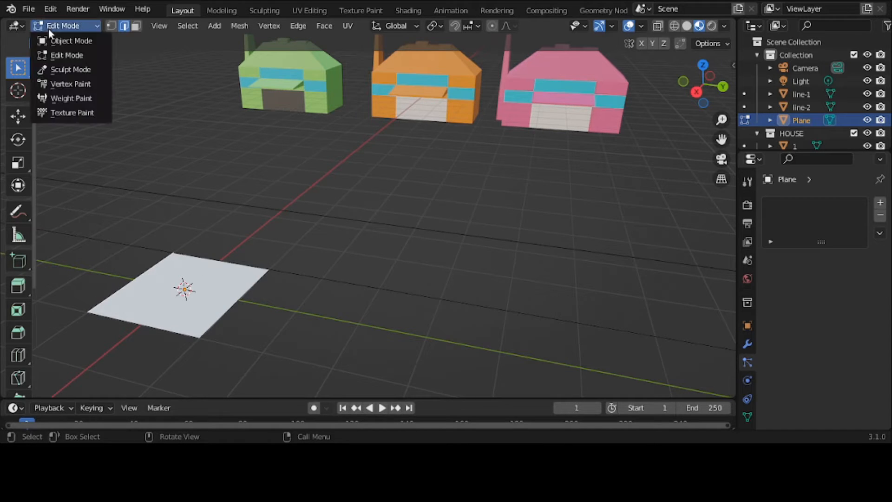
{"action": "left_click", "coordinate": [66, 42]}
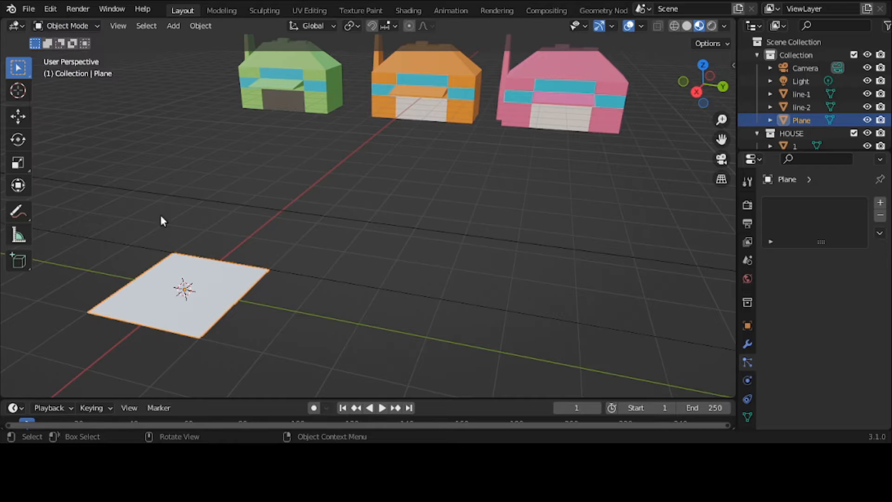
{"action": "key", "text": "x"}
{"action": "left_click", "coordinate": [183, 278]}
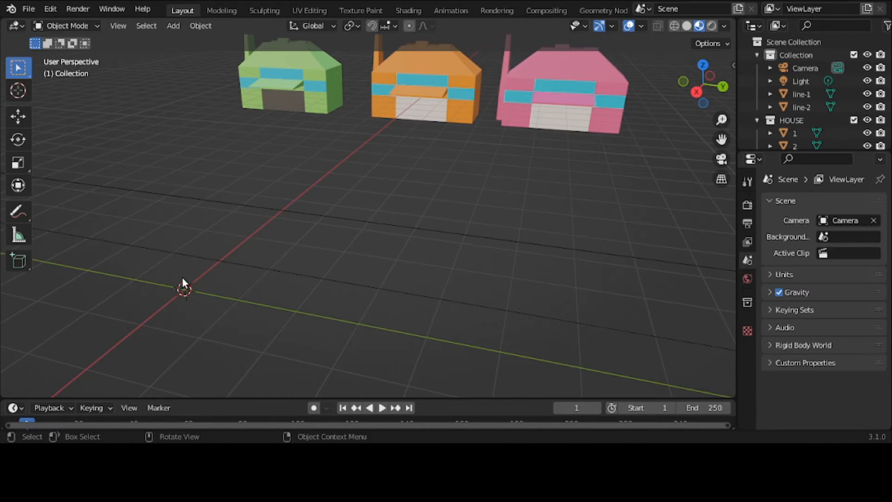
Select line-1 and annotate the viewport with a handwritten 1 beside line-1 and a 2 beside line-2.
{"action": "left_click", "coordinate": [293, 220]}
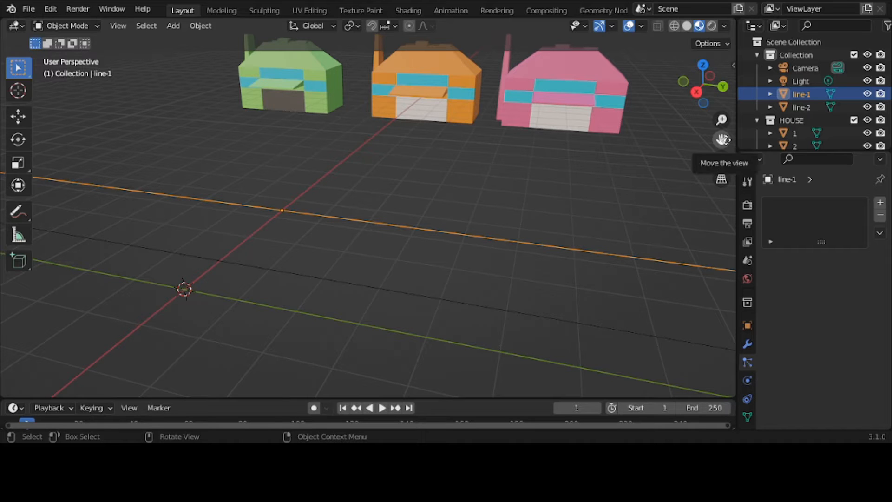
{"action": "scroll", "coordinate": [686, 179], "scroll_direction": "down", "scroll_amount": 1}
{"action": "scroll", "coordinate": [686, 180], "scroll_direction": "down", "scroll_amount": 3}
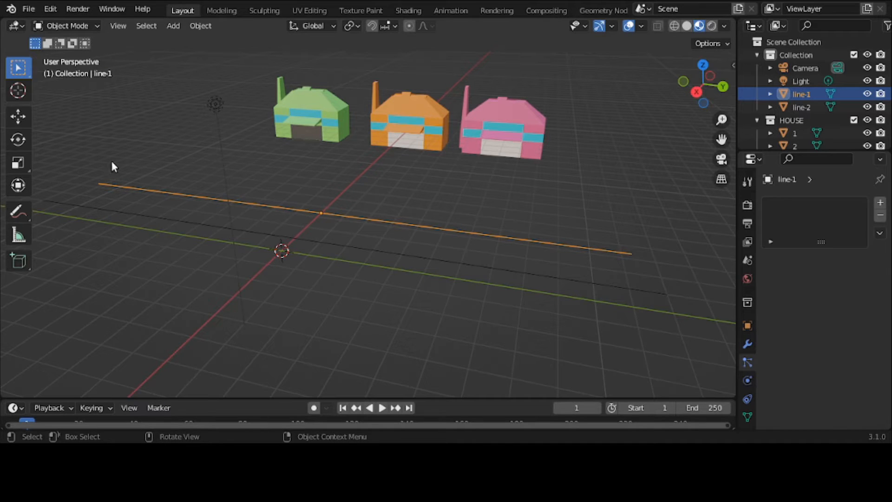
{"action": "key", "text": "d"}
{"action": "mouse_move", "coordinate": [76, 161]}
{"action": "left_mouse_down"}
{"action": "mouse_move", "coordinate": [88, 157]}
{"action": "mouse_move", "coordinate": [85, 170]}
{"action": "mouse_move", "coordinate": [116, 166]}
{"action": "left_mouse_up"}
{"action": "mouse_move", "coordinate": [70, 215]}
{"action": "left_mouse_down"}
{"action": "mouse_move", "coordinate": [85, 215]}
{"action": "mouse_move", "coordinate": [69, 226]}
{"action": "mouse_move", "coordinate": [93, 228]}
{"action": "left_mouse_up"}
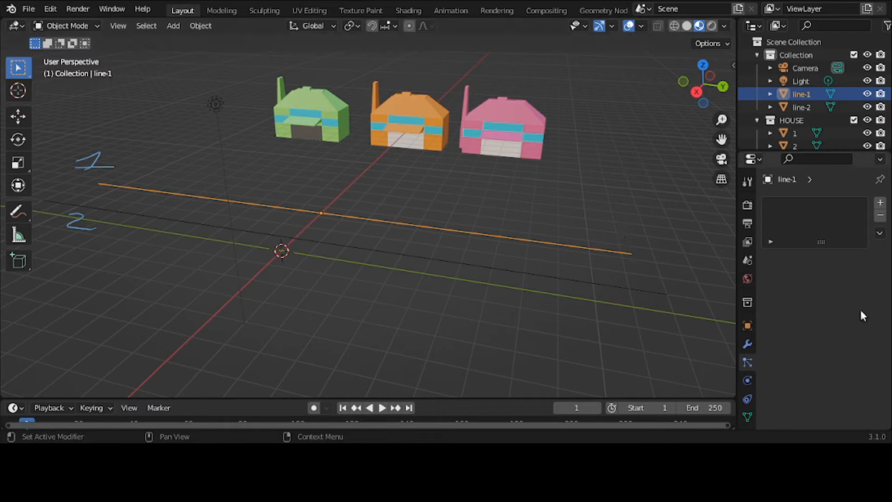
Add an emitter particle system to line-1 and set its emission End frame to 1.
{"action": "left_click", "coordinate": [882, 204]}
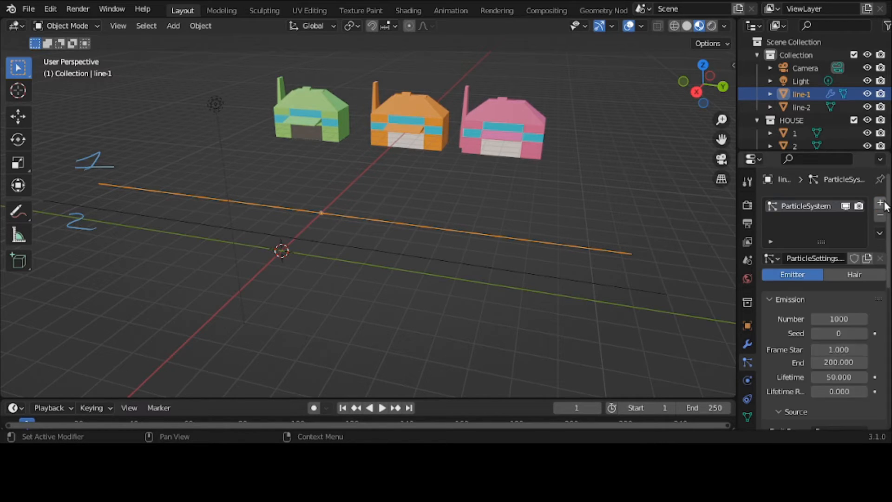
{"action": "scroll", "coordinate": [855, 306], "scroll_direction": "down", "scroll_amount": 1}
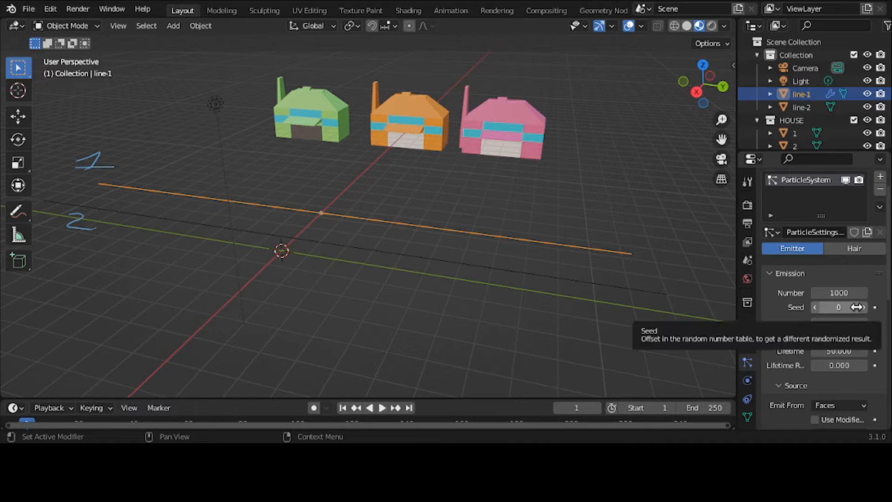
{"action": "left_click", "coordinate": [823, 338]}
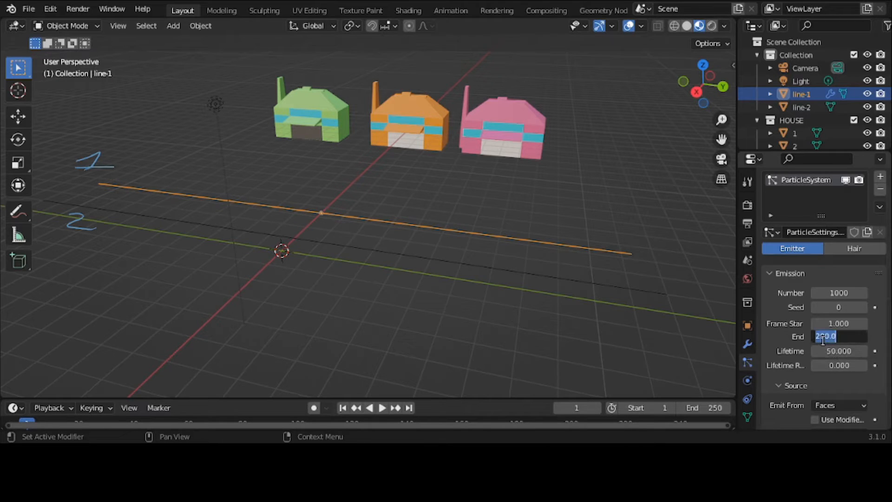
{"action": "type", "text": "1"}
{"action": "key", "text": "Return"}
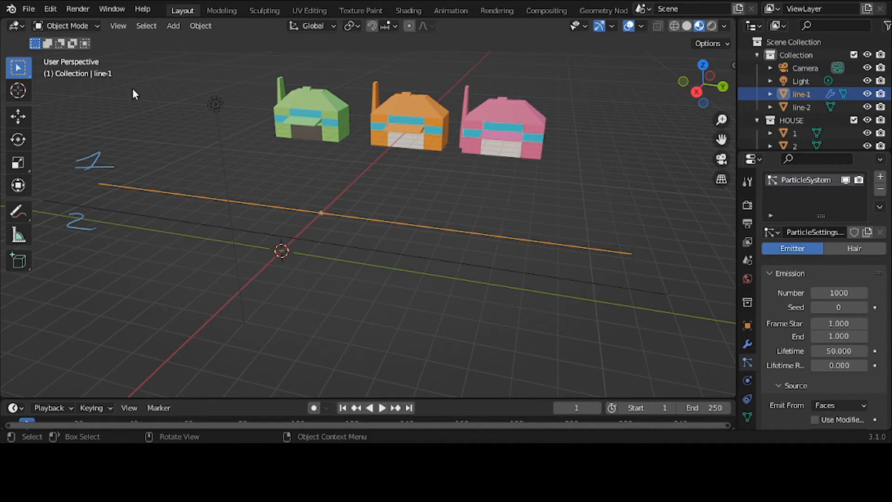
Inspect line-1's vertices in Edit Mode using vertex selection, and return to Object Mode.
{"action": "left_click", "coordinate": [67, 27]}
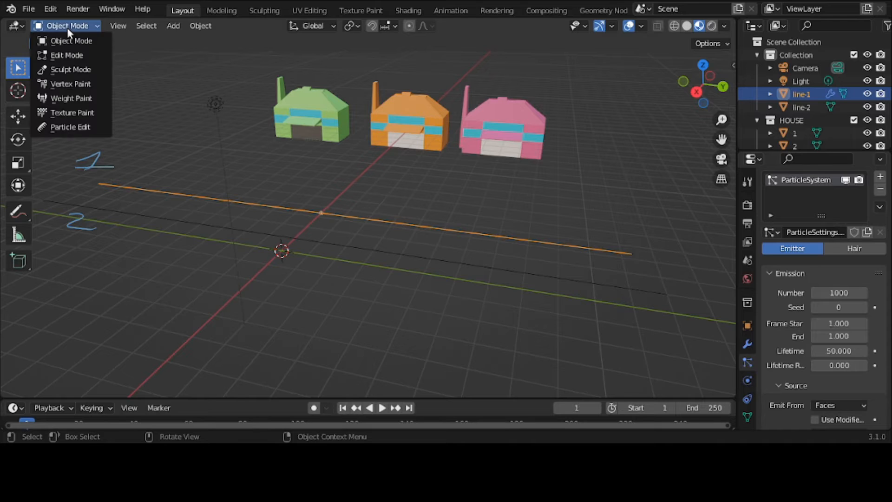
{"action": "left_click", "coordinate": [67, 52]}
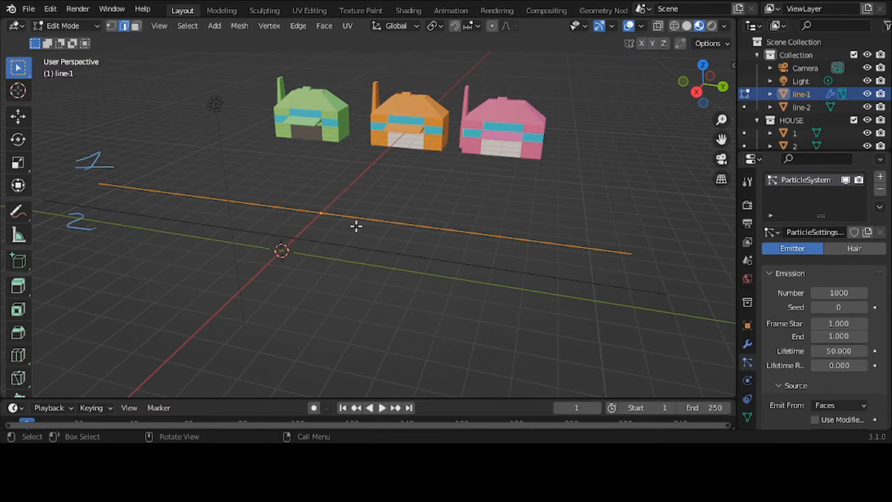
{"action": "left_click", "coordinate": [111, 26]}
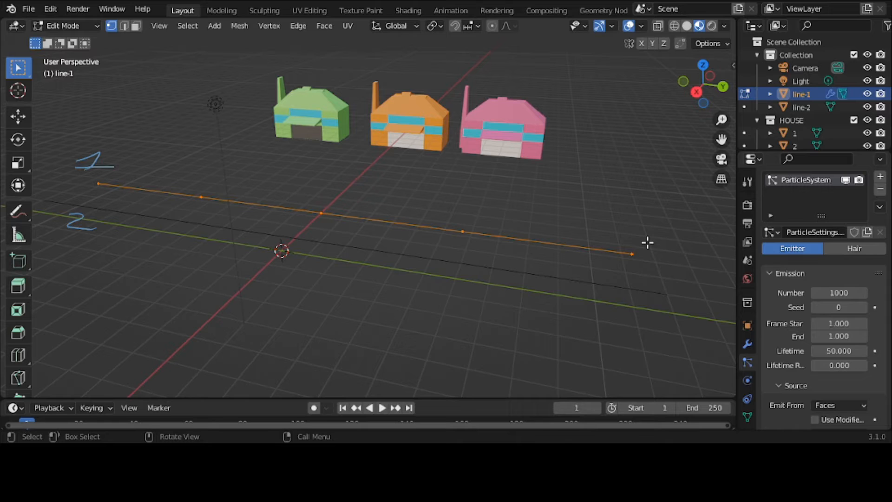
{"action": "left_click", "coordinate": [49, 26]}
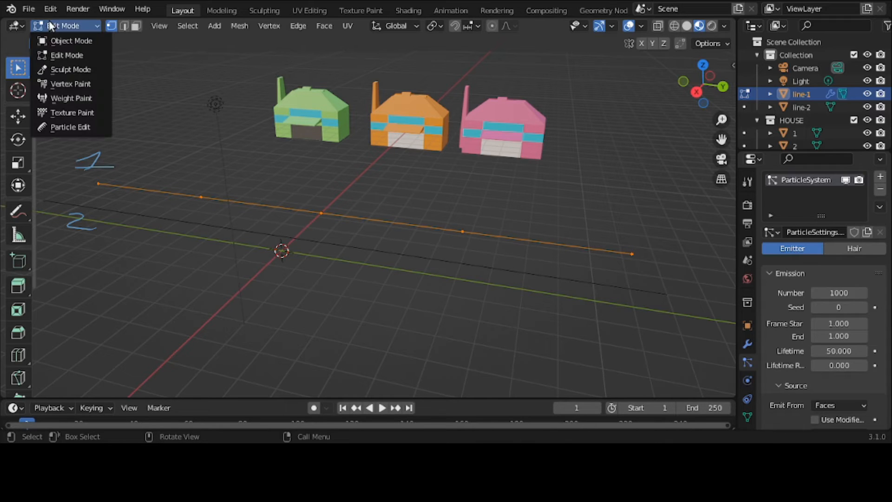
{"action": "left_click", "coordinate": [54, 44]}
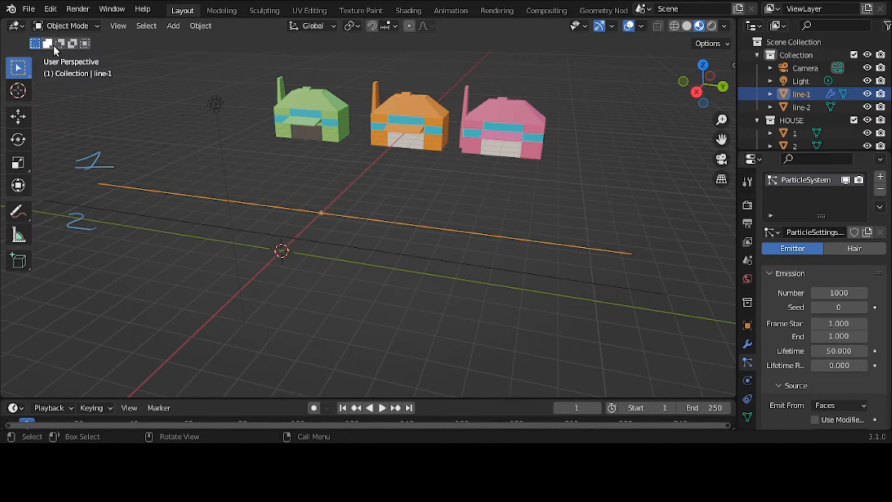
Select line-2, inspect its vertices in Edit Mode, and return to Object Mode.
{"action": "left_click", "coordinate": [180, 225]}
{"action": "left_click", "coordinate": [70, 27]}
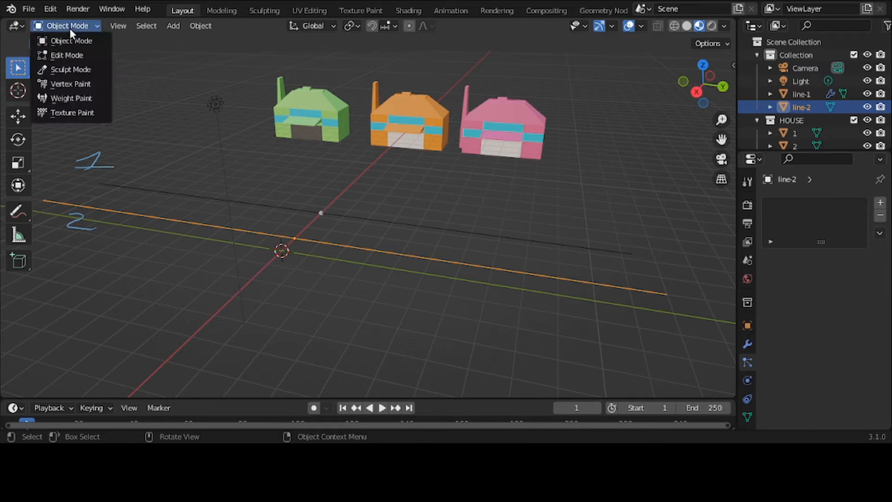
{"action": "left_click", "coordinate": [67, 55]}
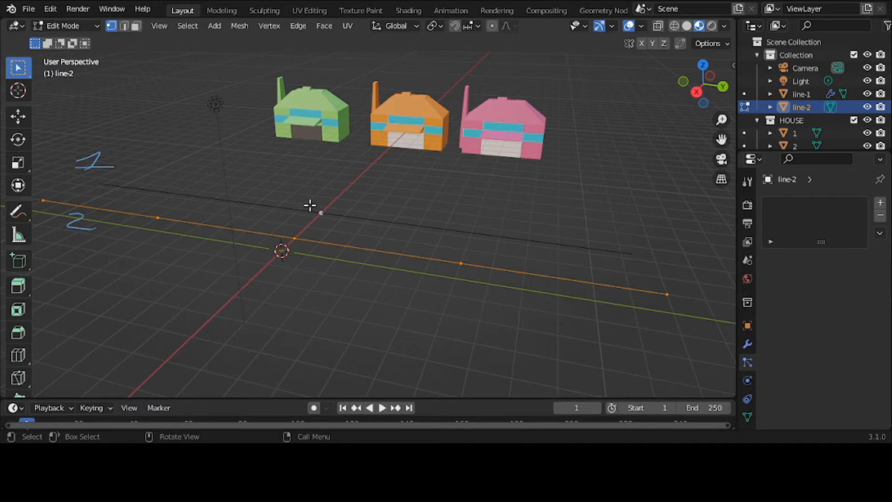
{"action": "left_click", "coordinate": [60, 27]}
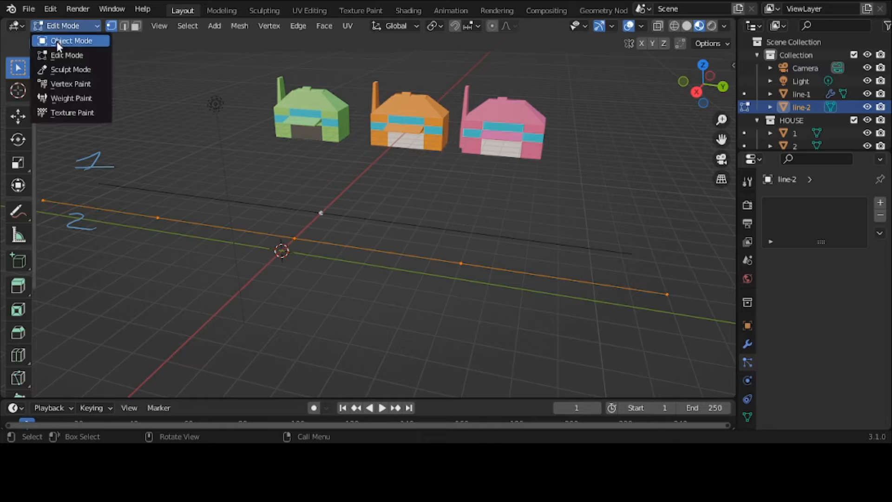
{"action": "left_click", "coordinate": [65, 40]}
Select line-1 and set its particle system to render as Collection.
{"action": "left_click", "coordinate": [208, 201]}
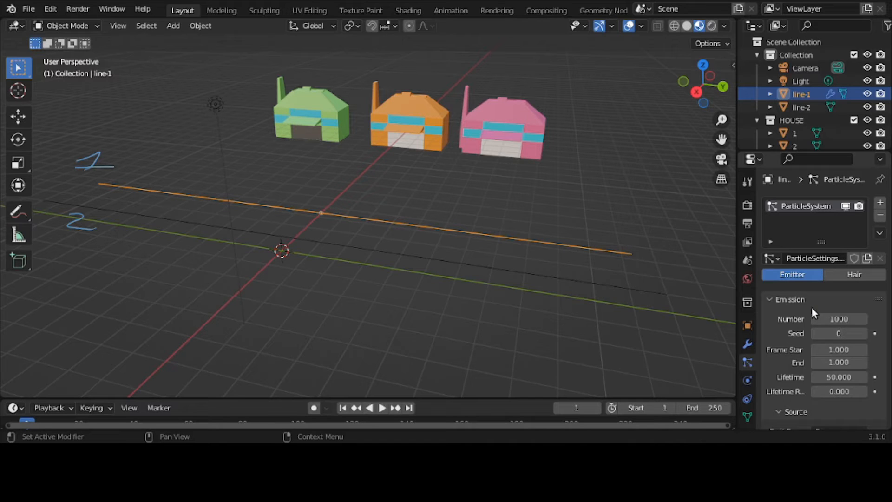
{"action": "scroll", "coordinate": [810, 313], "scroll_direction": "down", "scroll_amount": 2}
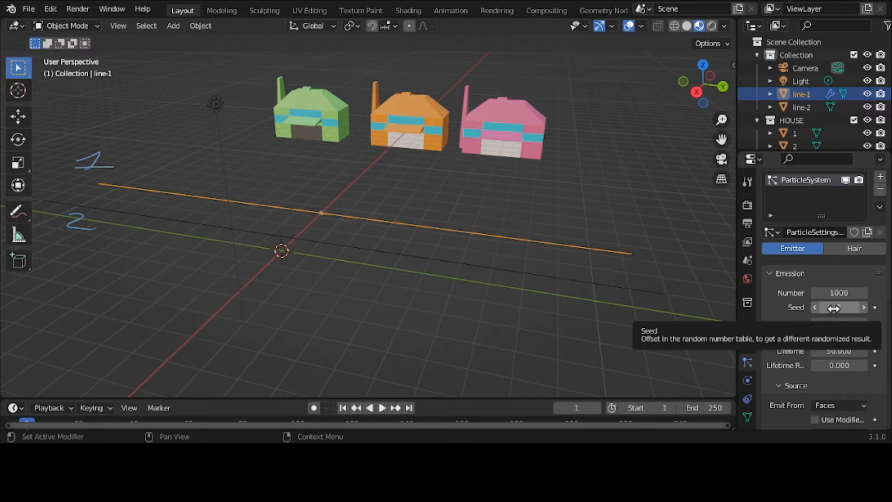
{"action": "left_click", "coordinate": [791, 276]}
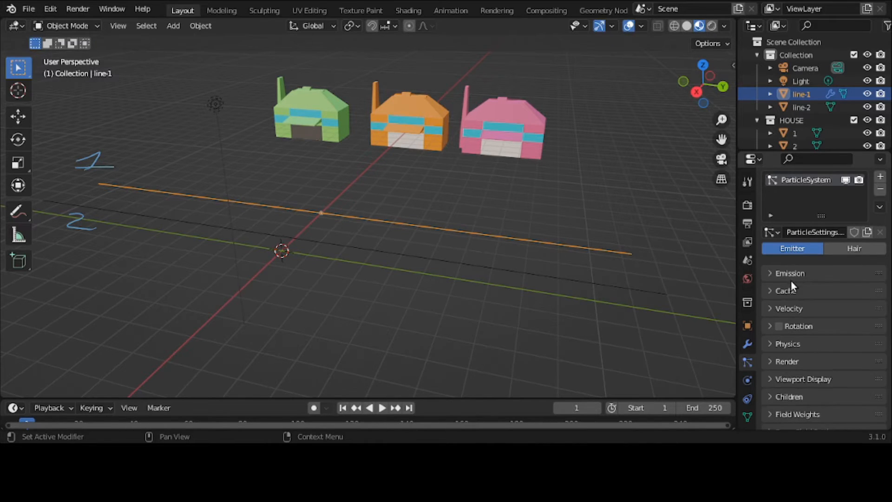
{"action": "scroll", "coordinate": [801, 330], "scroll_direction": "down", "scroll_amount": 2}
{"action": "left_click", "coordinate": [804, 332]}
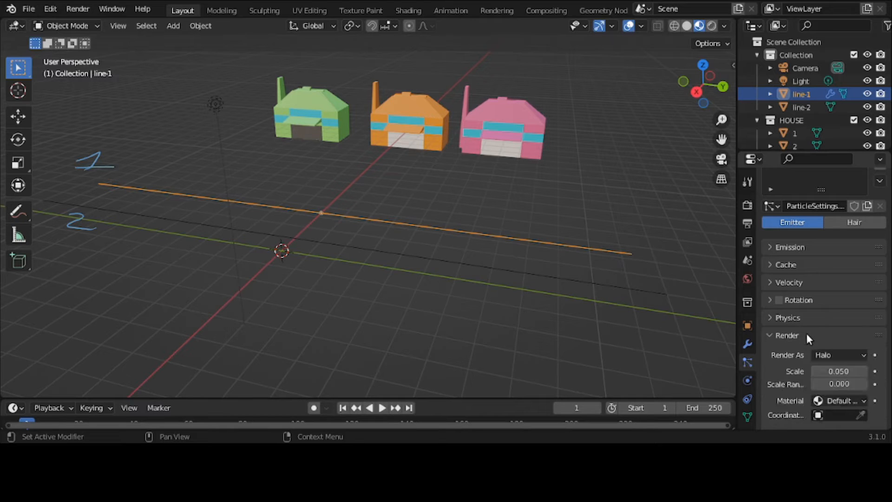
{"action": "left_click", "coordinate": [828, 355]}
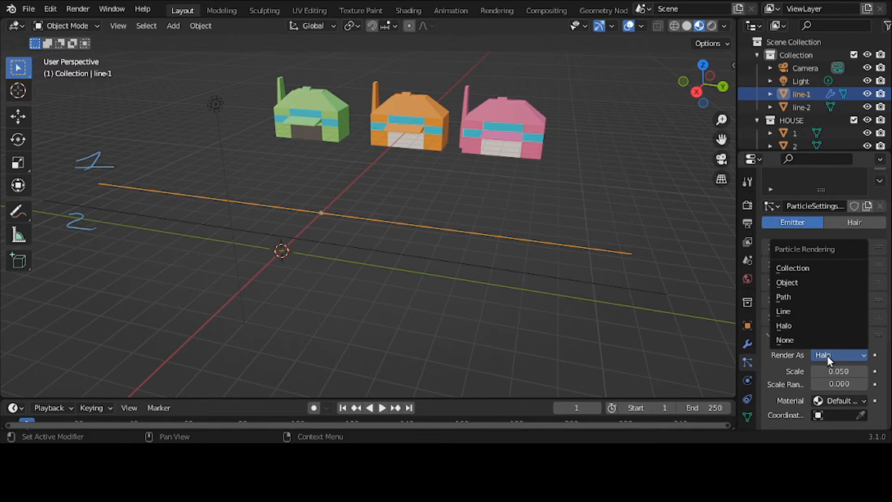
{"action": "left_click", "coordinate": [826, 271]}
Select houses 1, 2 and 3 of the HOUSE collection one after another to identify them in the viewport.
{"action": "scroll", "coordinate": [817, 135], "scroll_direction": "down", "scroll_amount": 2}
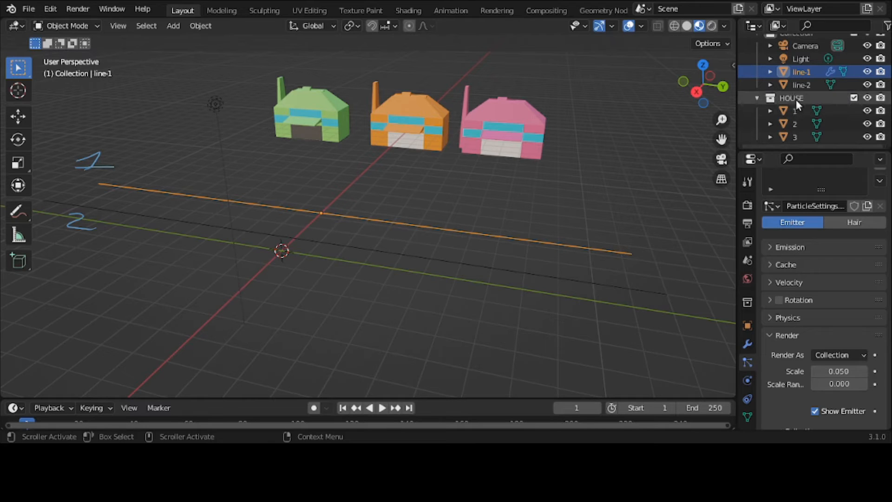
{"action": "left_click", "coordinate": [794, 112]}
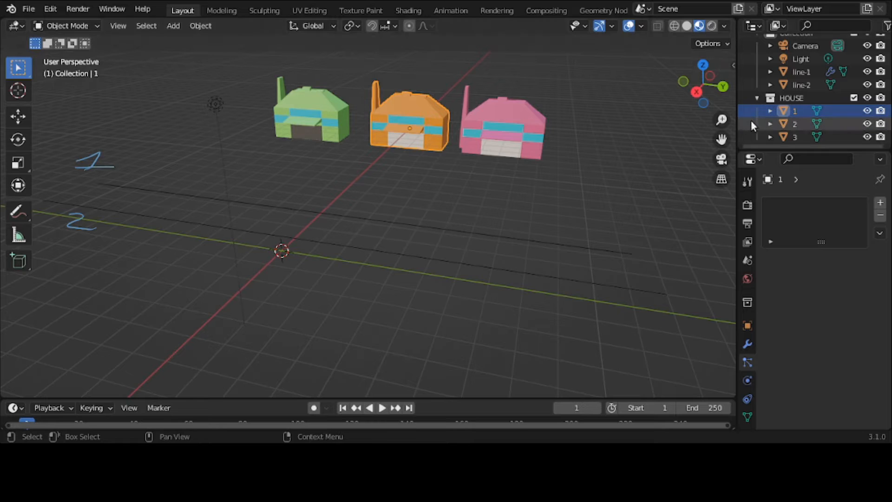
{"action": "left_click", "coordinate": [796, 124]}
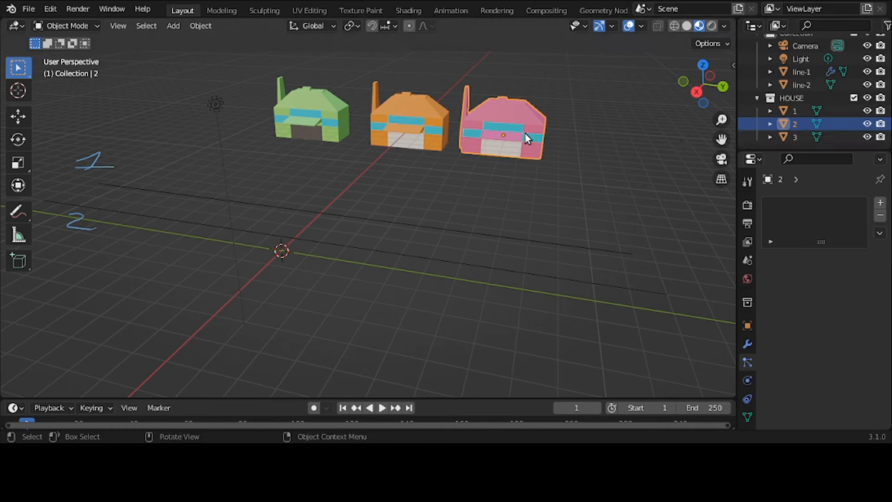
{"action": "left_click", "coordinate": [794, 141]}
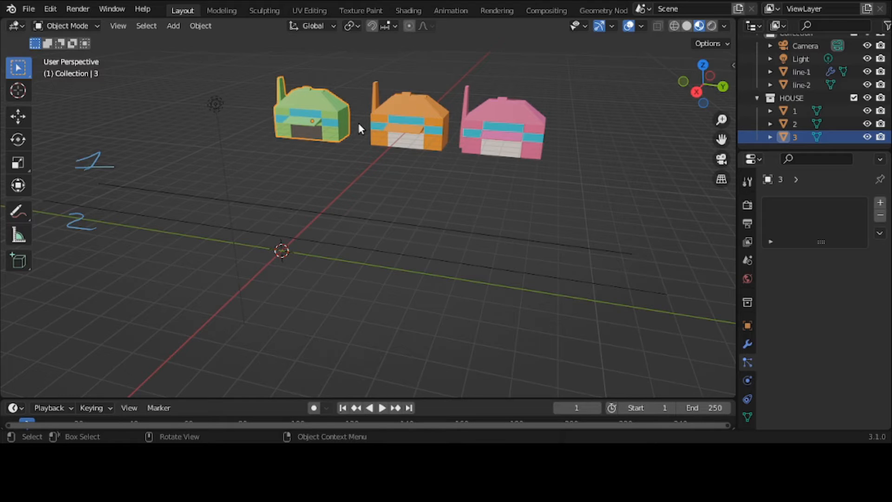
Reselect line-1 and assign HOUSE as the instance collection of its particle system.
{"action": "left_click", "coordinate": [400, 222]}
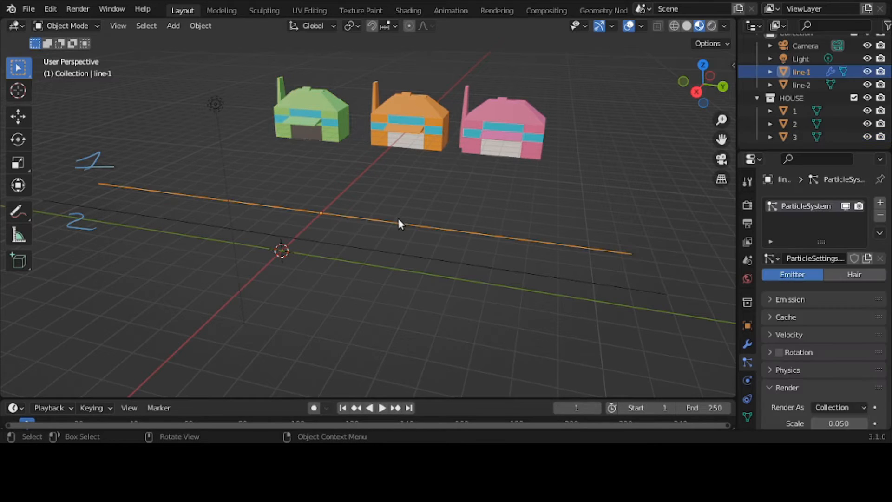
{"action": "scroll", "coordinate": [810, 327], "scroll_direction": "down", "scroll_amount": 4}
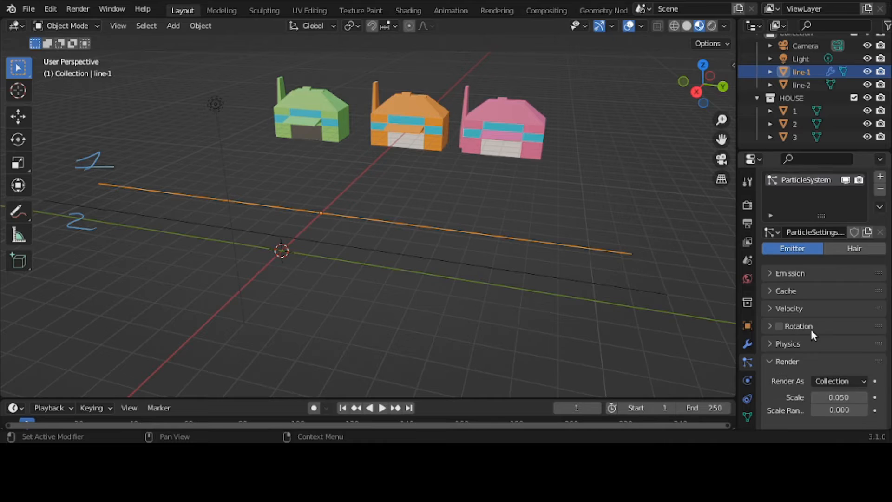
{"action": "scroll", "coordinate": [830, 328], "scroll_direction": "down", "scroll_amount": 4}
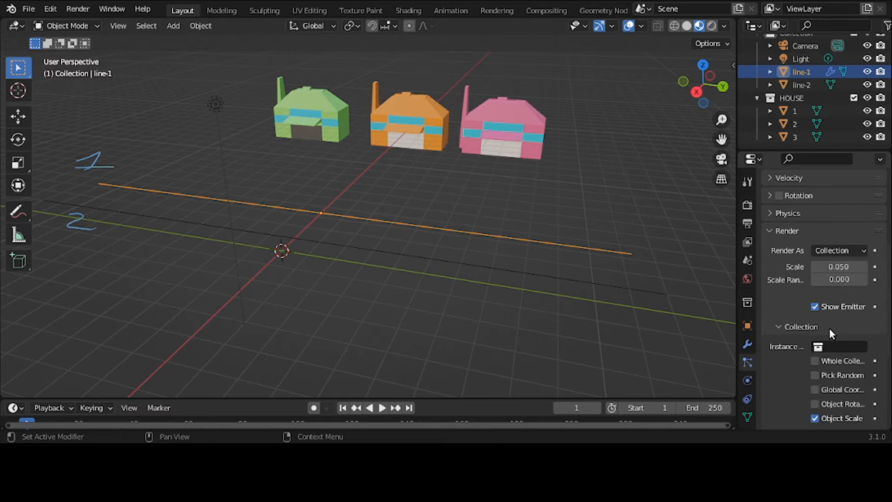
{"action": "left_click", "coordinate": [832, 345]}
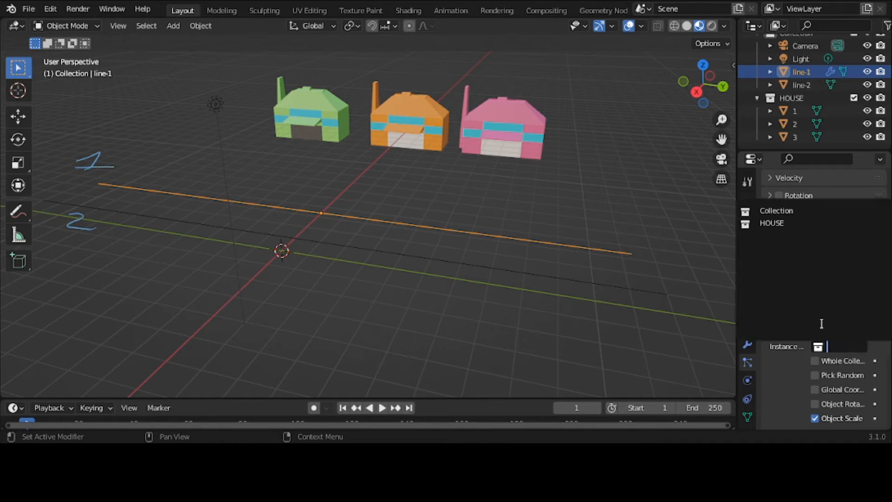
{"action": "left_click", "coordinate": [787, 223]}
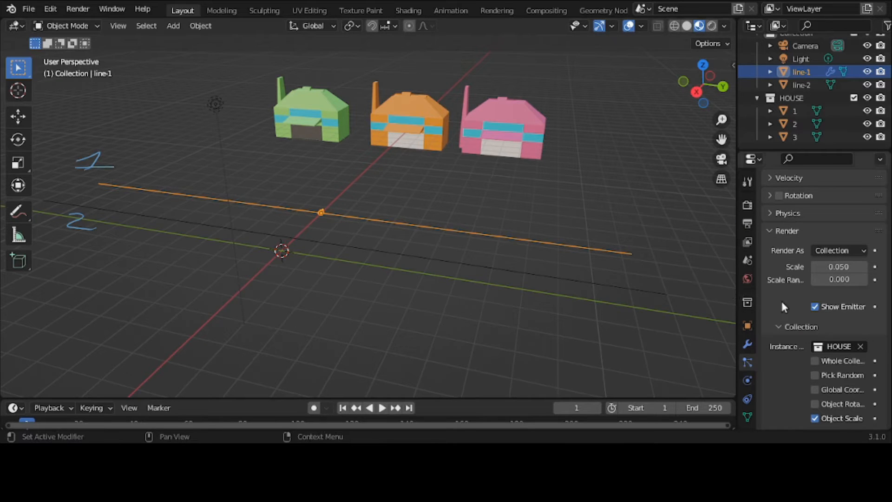
Set the render scale of line-1's particles to 0.5.
{"action": "left_click", "coordinate": [838, 266]}
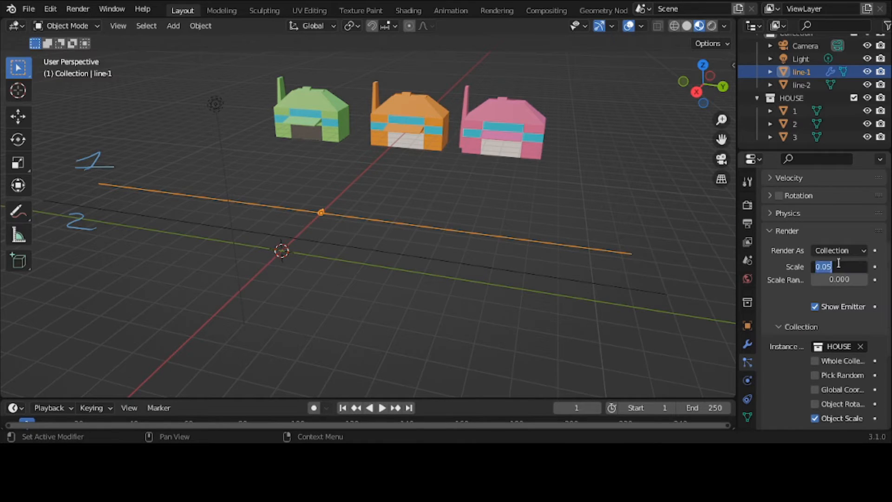
{"action": "key", "text": "BackSpace"}
{"action": "type", "text": "0.5"}
{"action": "key", "text": "Return"}
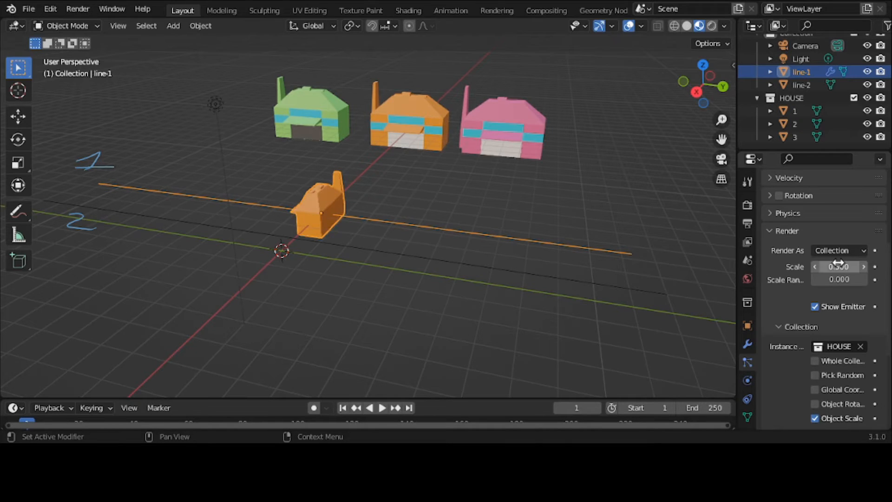
Set the emission source of line-1's particle system to emit from Vertices.
{"action": "left_click", "coordinate": [801, 231]}
{"action": "left_click", "coordinate": [801, 208]}
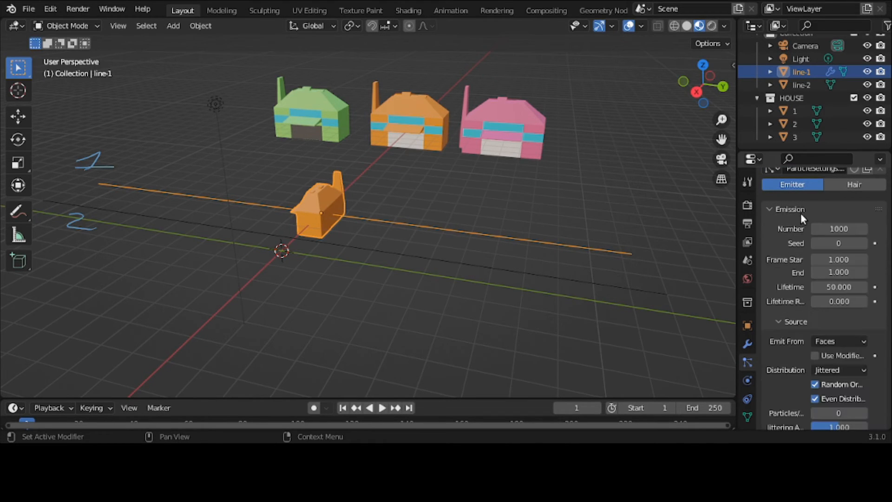
{"action": "left_click", "coordinate": [797, 321]}
{"action": "left_click", "coordinate": [799, 320]}
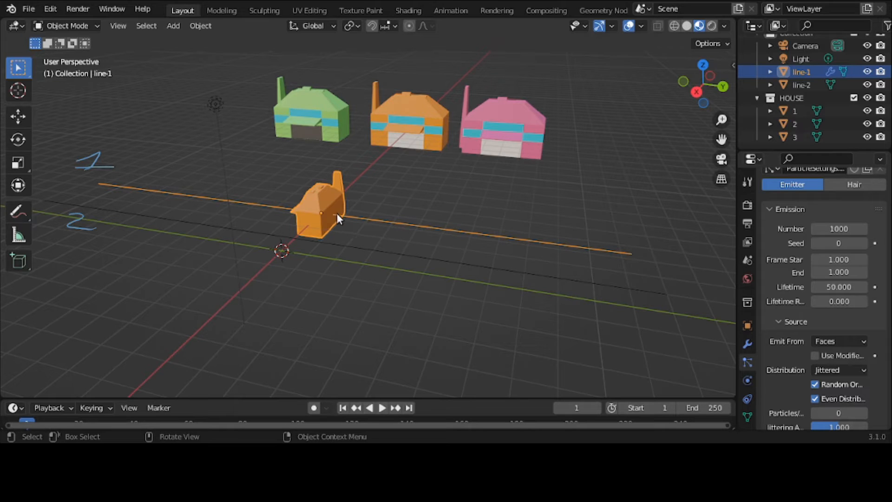
{"action": "left_click", "coordinate": [839, 338]}
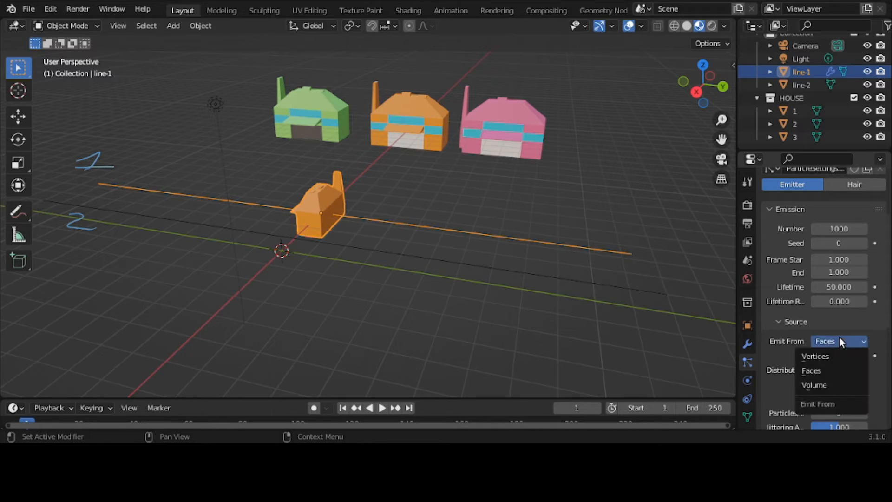
{"action": "left_click", "coordinate": [837, 354]}
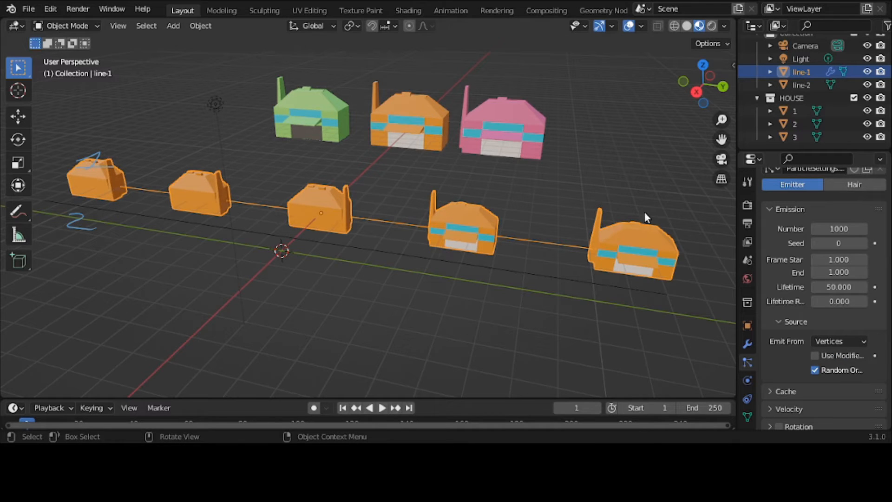
Set the emission number of line-1's particle system to 0.
{"action": "left_click", "coordinate": [840, 229]}
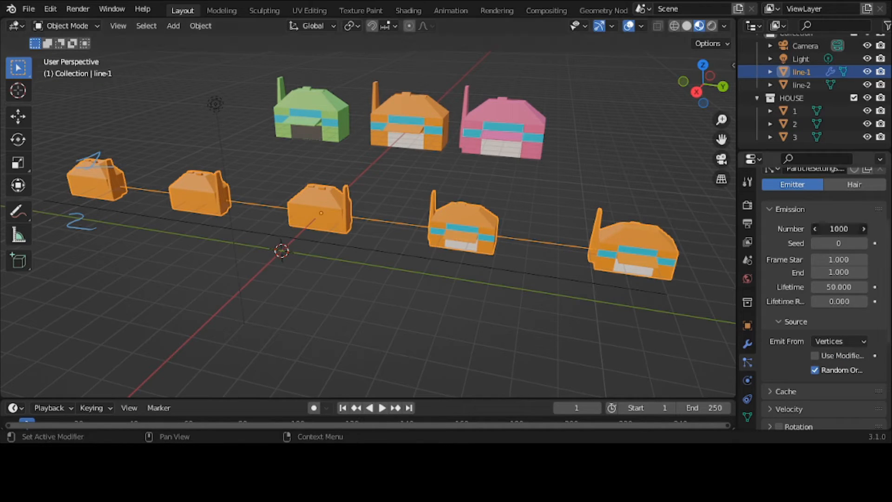
{"action": "type", "text": "0"}
{"action": "key", "text": "Return"}
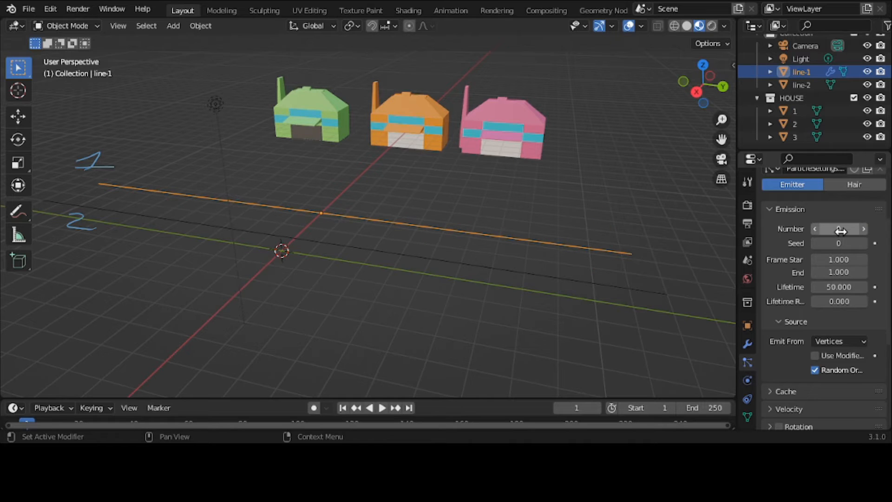
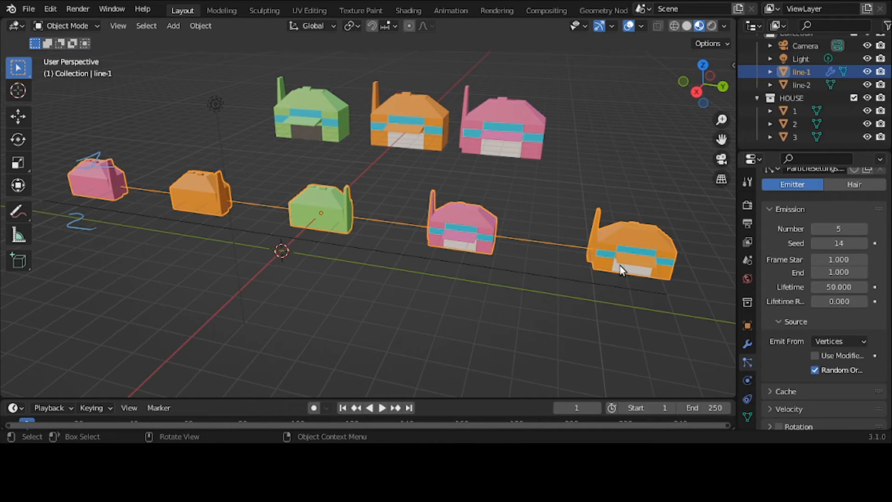
Select the original pink house in the back row.
{"action": "mouse_move", "coordinate": [478, 264]}
{"action": "middle_mouse_down"}
{"action": "mouse_move", "coordinate": [480, 250]}
{"action": "mouse_move", "coordinate": [481, 261]}
{"action": "middle_mouse_up"}
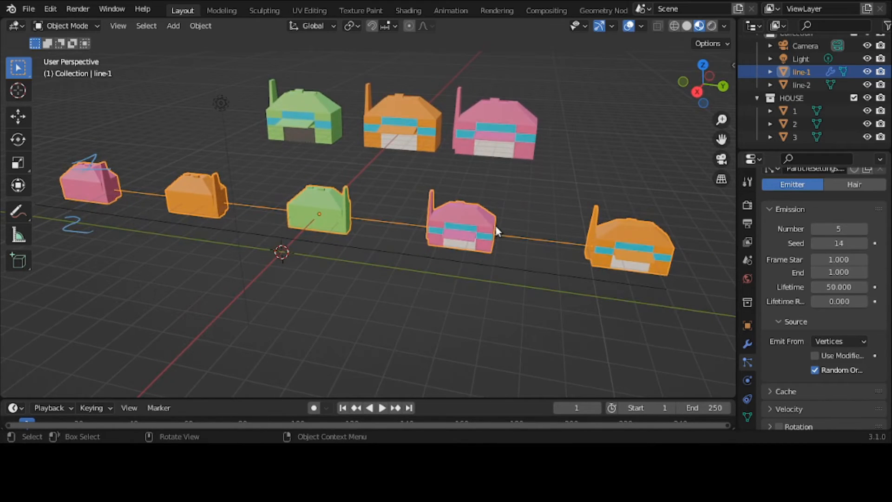
{"action": "left_click", "coordinate": [507, 155]}
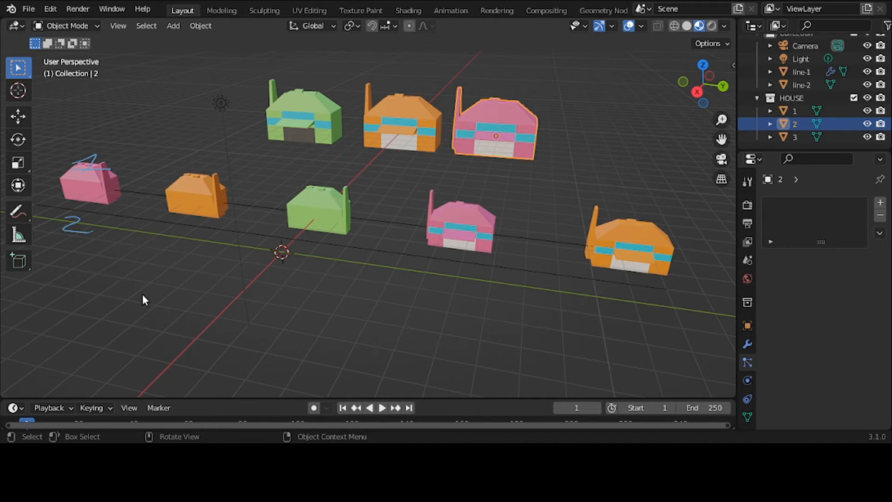
Handwrite a Ctrl annotation in the empty area in front of the lines and erase it.
{"action": "mouse_move", "coordinate": [149, 291]}
{"action": "left_mouse_down"}
{"action": "mouse_move", "coordinate": [116, 309]}
{"action": "mouse_move", "coordinate": [154, 314]}
{"action": "mouse_move", "coordinate": [239, 295]}
{"action": "mouse_move", "coordinate": [240, 307]}
{"action": "left_mouse_up"}
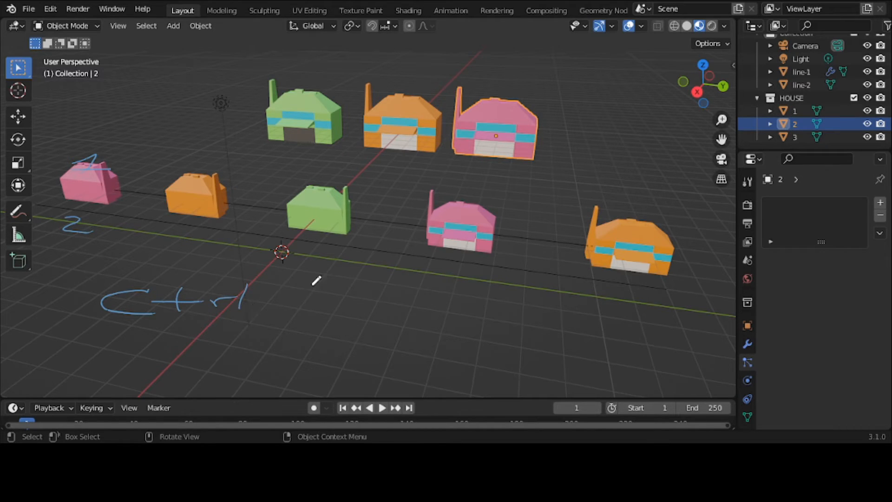
{"action": "mouse_move", "coordinate": [295, 309]}
{"action": "left_mouse_down"}
{"action": "mouse_move", "coordinate": [319, 291]}
{"action": "mouse_move", "coordinate": [344, 311]}
{"action": "mouse_move", "coordinate": [323, 302]}
{"action": "left_mouse_up"}
{"action": "mouse_move", "coordinate": [339, 309]}
{"action": "right_mouse_down"}
{"action": "mouse_move", "coordinate": [154, 315]}
{"action": "mouse_move", "coordinate": [114, 304]}
{"action": "mouse_move", "coordinate": [140, 291]}
{"action": "mouse_move", "coordinate": [249, 295]}
{"action": "mouse_move", "coordinate": [242, 297]}
{"action": "right_mouse_up"}
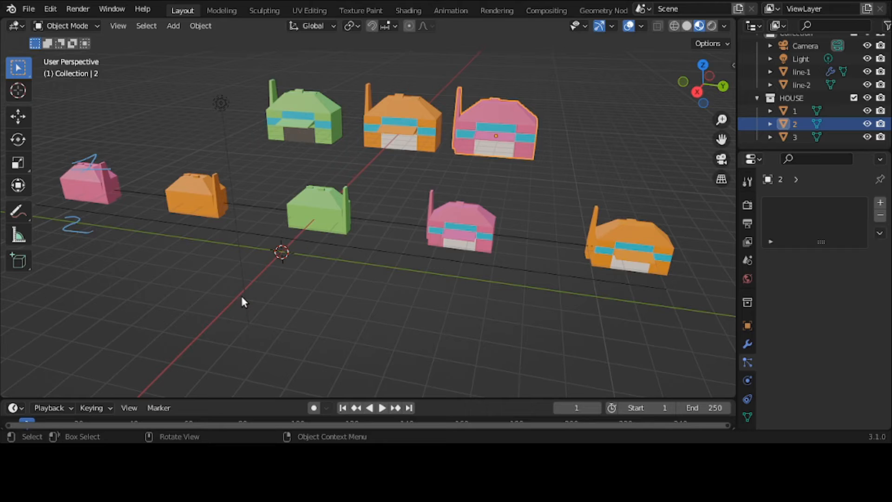
Apply the rotation and the scale of the original pink house in the back row.
{"action": "left_click_drag", "start_coordinate": [721, 139], "coordinate": [723, 119]}
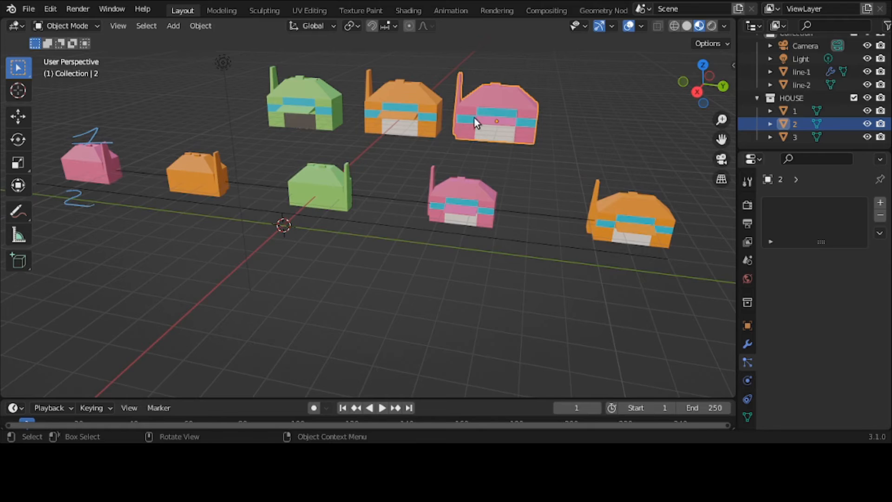
{"action": "key", "text": "ctrl+a"}
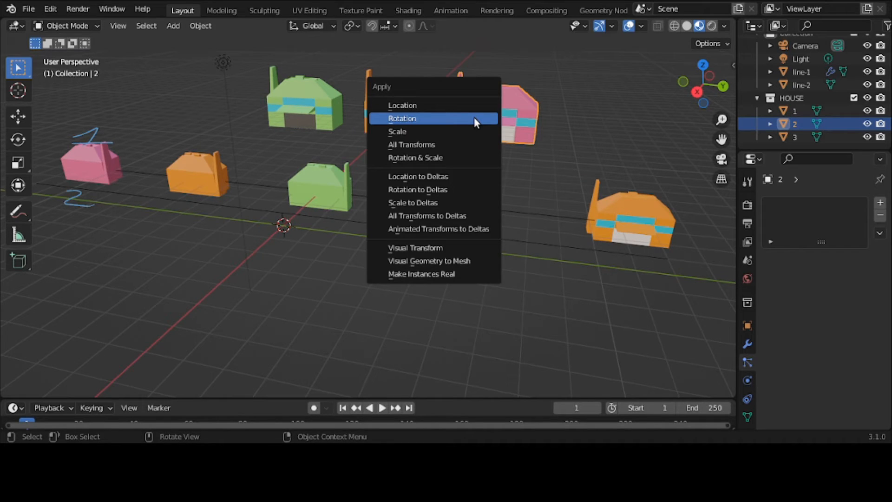
{"action": "left_click", "coordinate": [473, 120]}
{"action": "key", "text": "ctrl+a"}
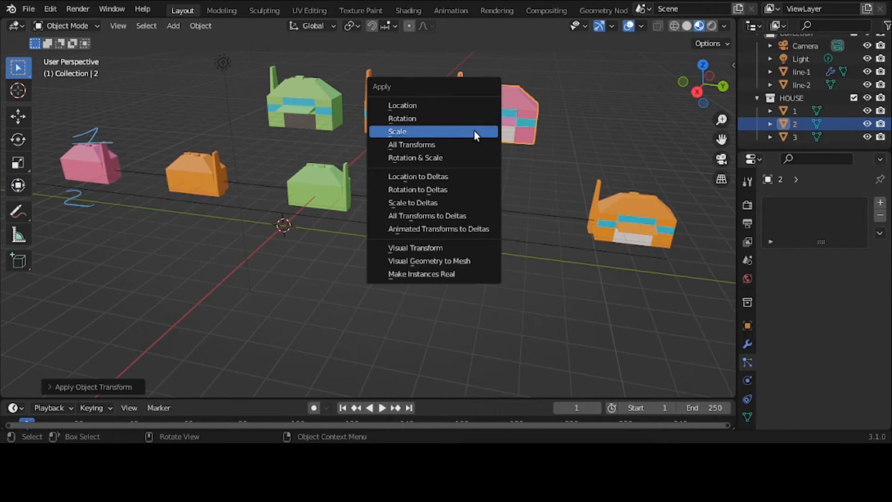
{"action": "left_click", "coordinate": [473, 131]}
Apply the rotation and scale of the original orange house in the back row.
{"action": "left_click", "coordinate": [403, 101]}
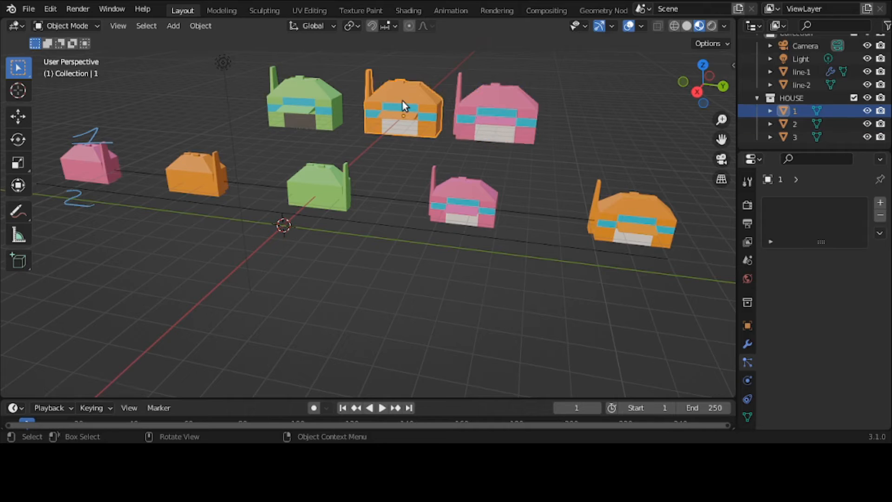
{"action": "key", "text": "ctrl+a"}
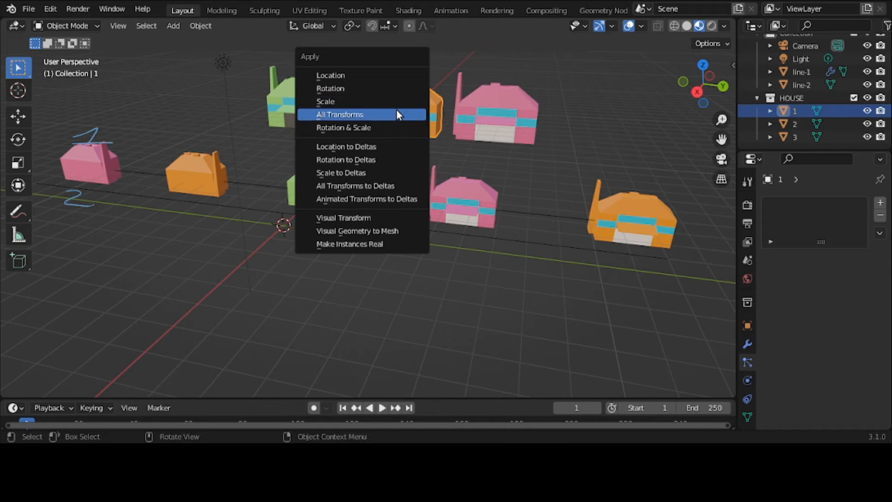
{"action": "left_click", "coordinate": [396, 125]}
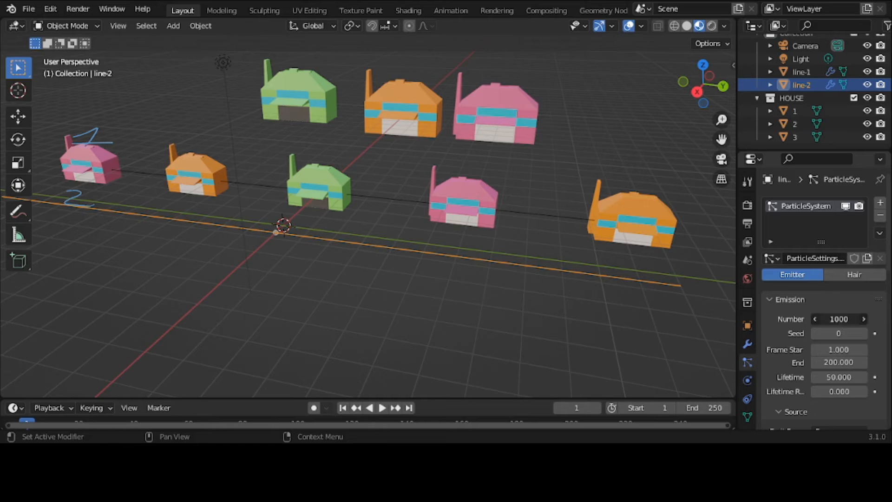
Set the emission number of line-2's particle system to 1 and its end frame to 1.
{"action": "left_click", "coordinate": [840, 319]}
{"action": "type", "text": "1"}
{"action": "key", "text": "Return"}
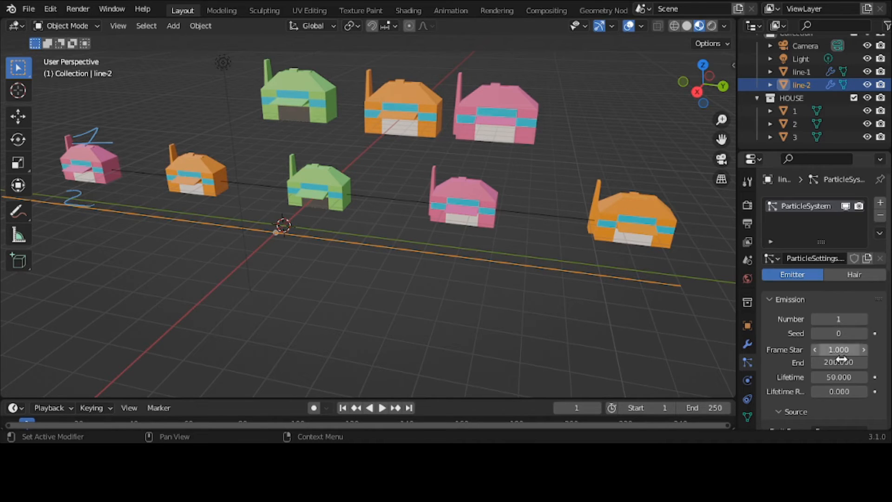
{"action": "left_click", "coordinate": [842, 363]}
{"action": "type", "text": "1"}
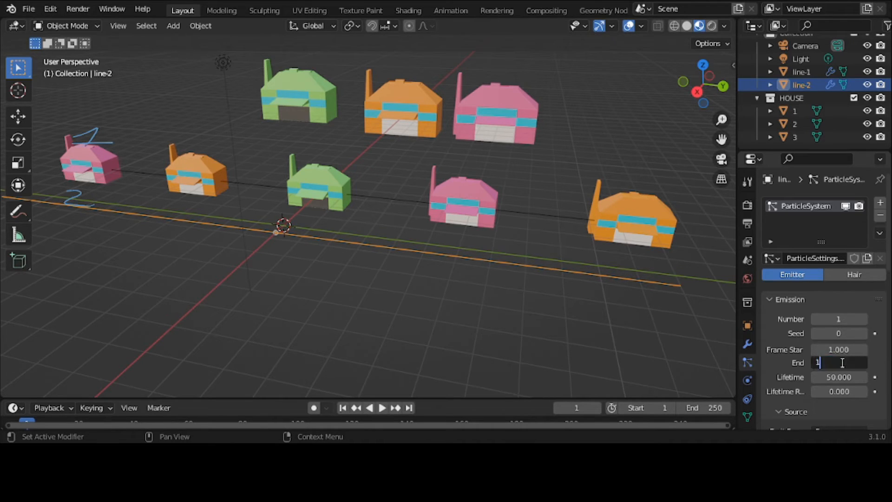
{"action": "key", "text": "Return"}
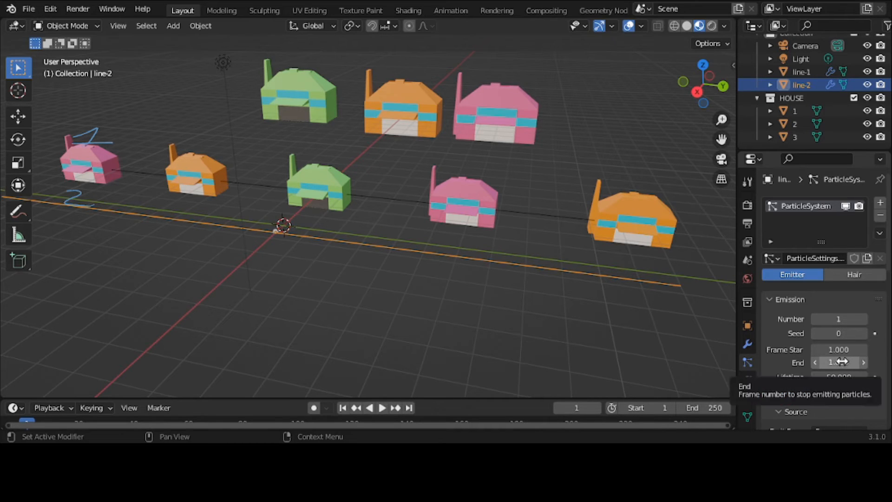
Set the emission source of line-2's particle system to Vertices.
{"action": "scroll", "coordinate": [841, 360], "scroll_direction": "down", "scroll_amount": 4}
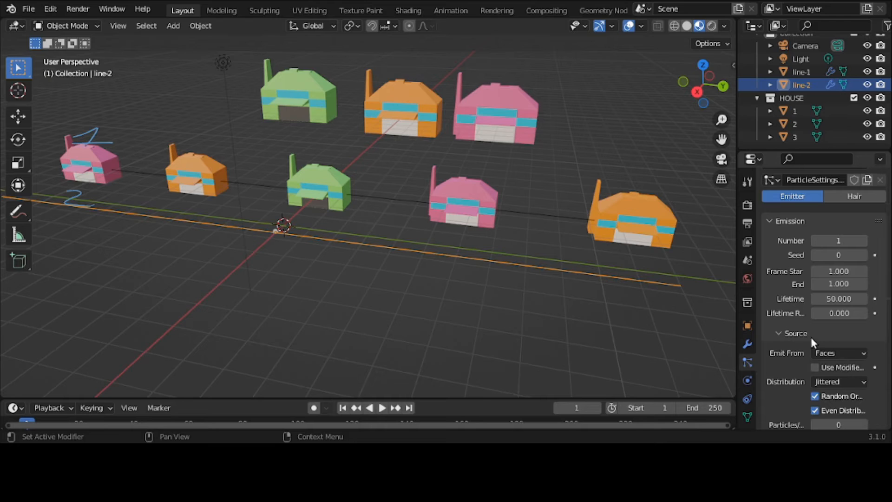
{"action": "left_click", "coordinate": [827, 353]}
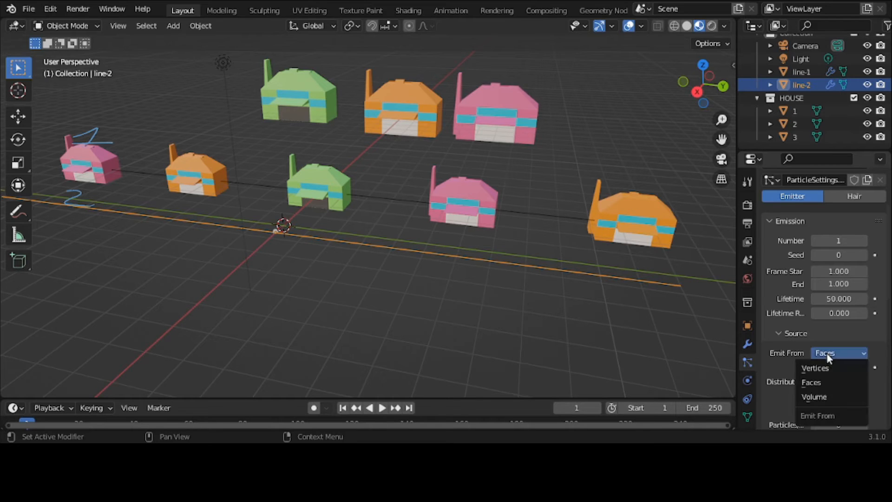
{"action": "left_click", "coordinate": [827, 366]}
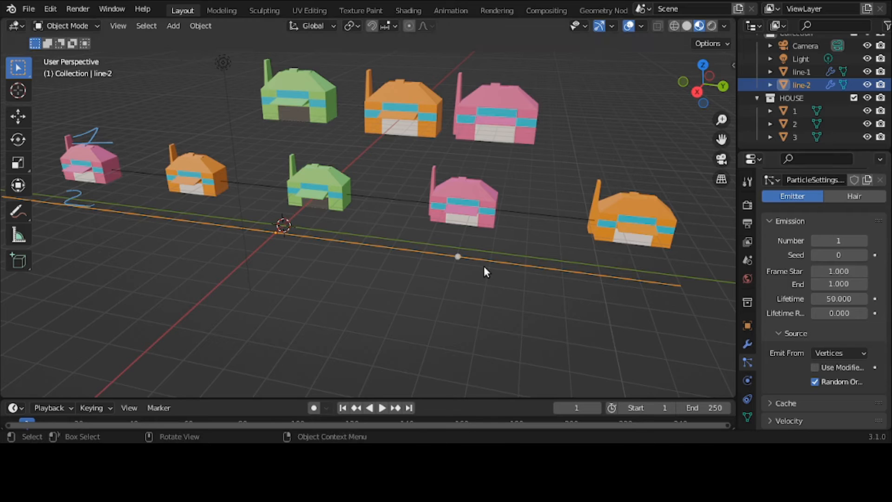
Raise line-2's particle emission number to 3 and its seed to 1.
{"action": "left_click", "coordinate": [864, 240]}
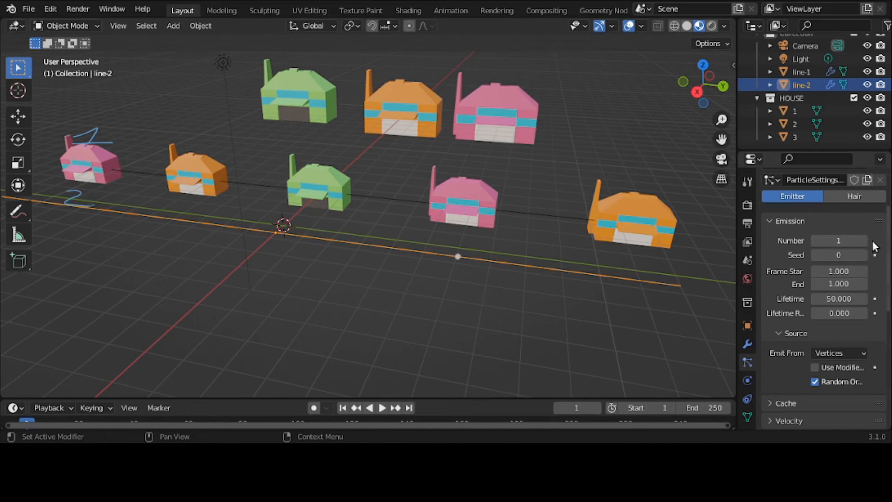
{"action": "left_click", "coordinate": [865, 241]}
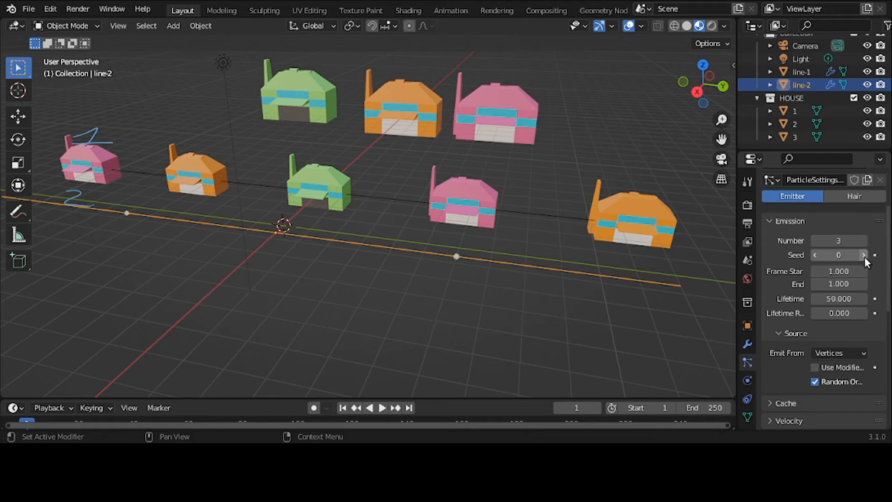
{"action": "left_click", "coordinate": [864, 255]}
Render line-2's particles as a collection, using HOUSE as the instance collection.
{"action": "scroll", "coordinate": [848, 293], "scroll_direction": "down", "scroll_amount": 3}
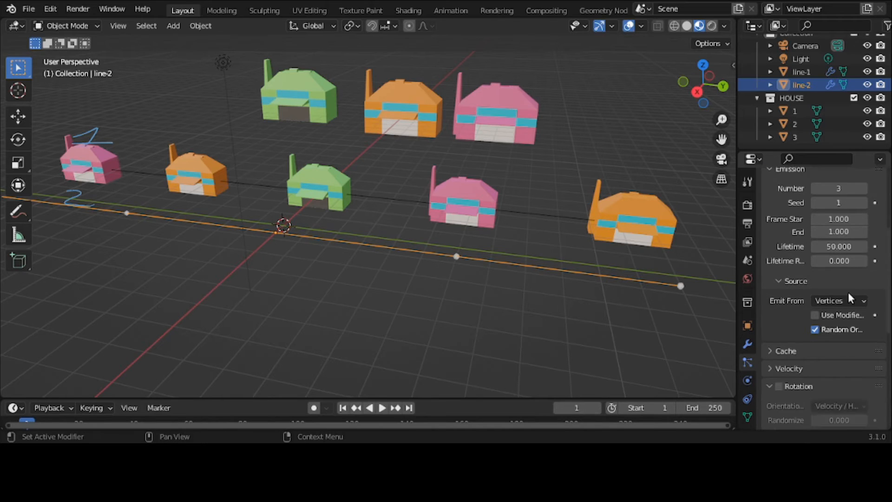
{"action": "scroll", "coordinate": [848, 292], "scroll_direction": "down", "scroll_amount": 7}
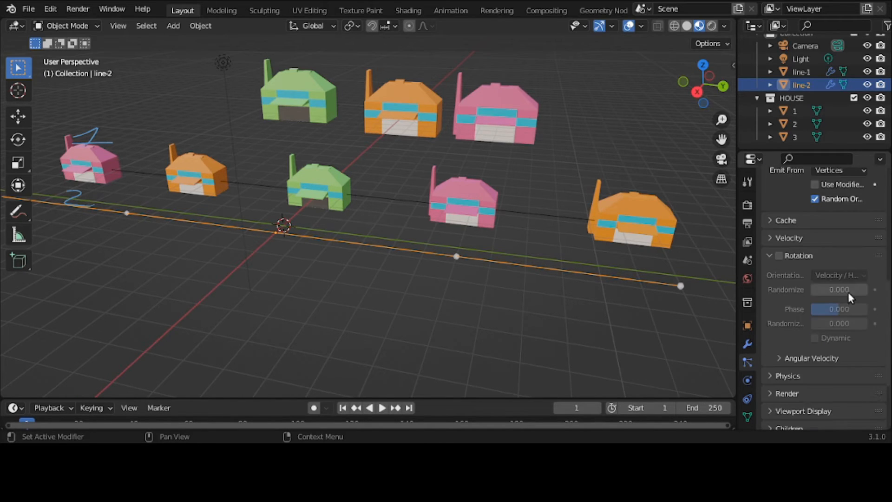
{"action": "scroll", "coordinate": [848, 292], "scroll_direction": "down", "scroll_amount": 5}
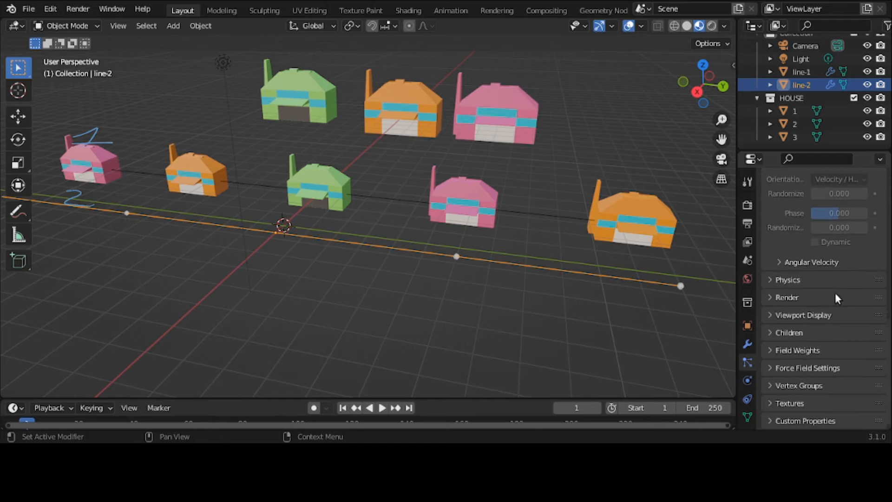
{"action": "left_click", "coordinate": [832, 298]}
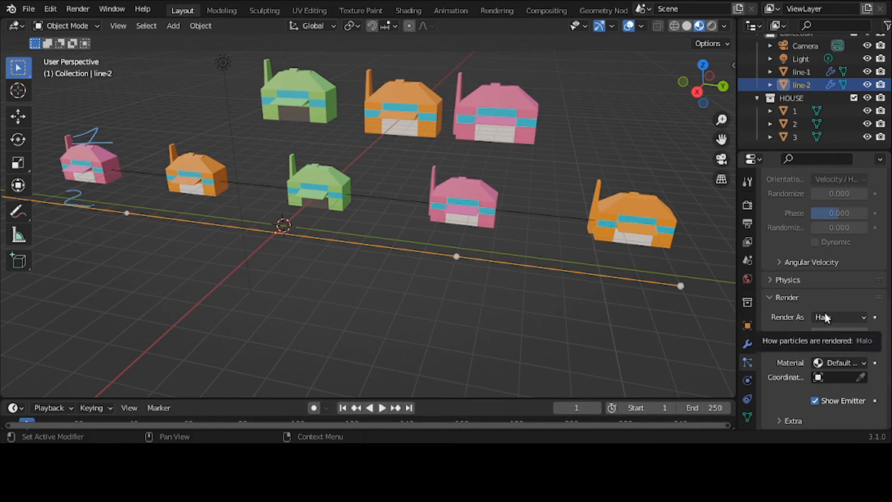
{"action": "left_click", "coordinate": [825, 318]}
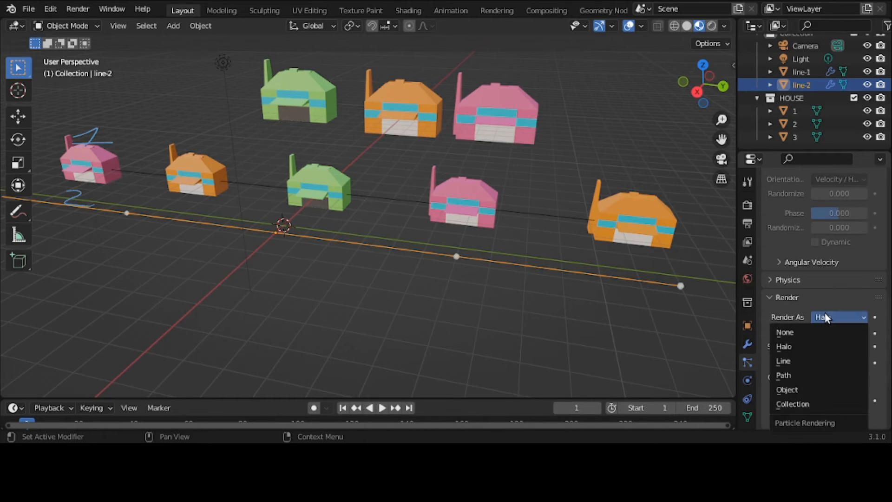
{"action": "left_click", "coordinate": [830, 401]}
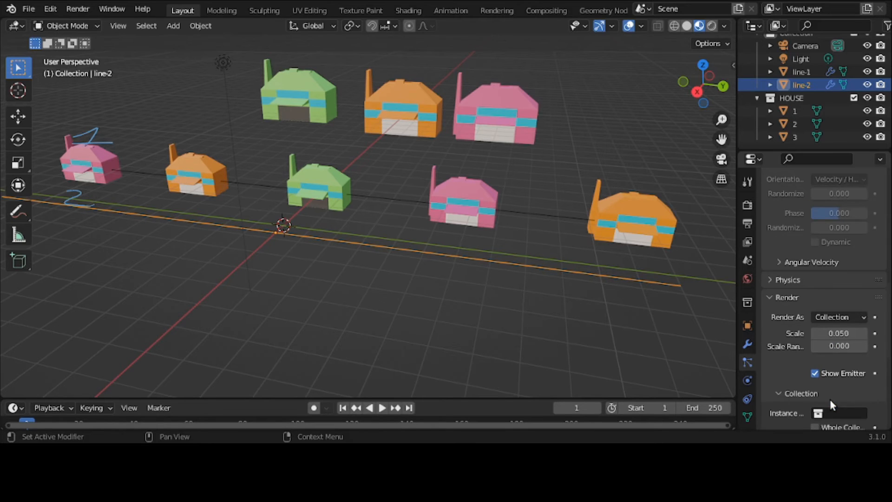
{"action": "scroll", "coordinate": [831, 391], "scroll_direction": "down", "scroll_amount": 3}
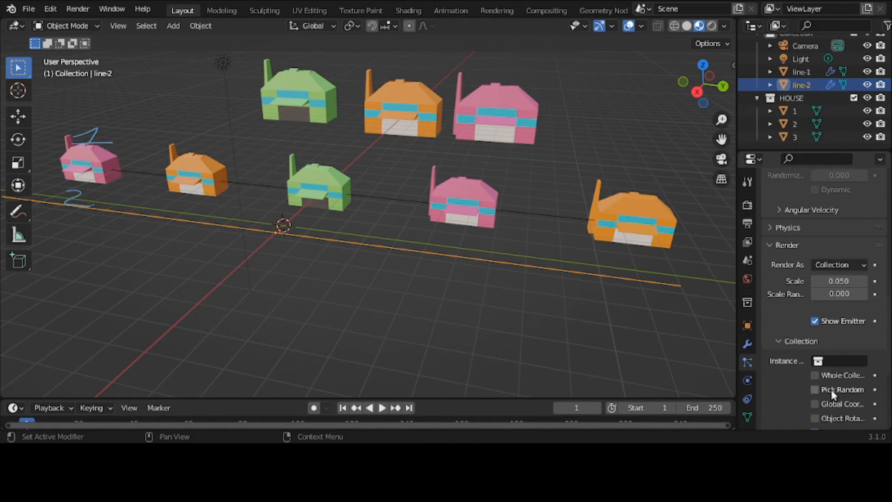
{"action": "left_click", "coordinate": [834, 360]}
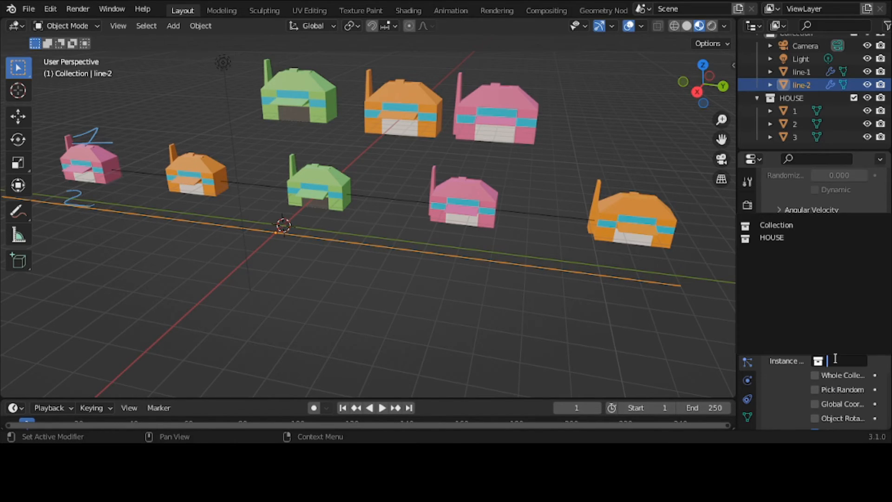
{"action": "left_click", "coordinate": [803, 236]}
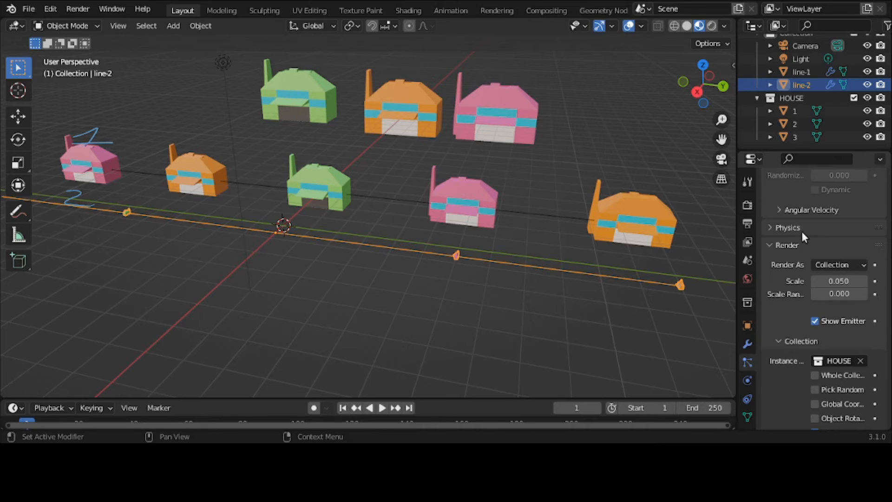
Set the render scale of line-2's house particles to 0.5.
{"action": "left_click", "coordinate": [827, 281]}
{"action": "type", "text": "0.5"}
{"action": "key", "text": "Return"}
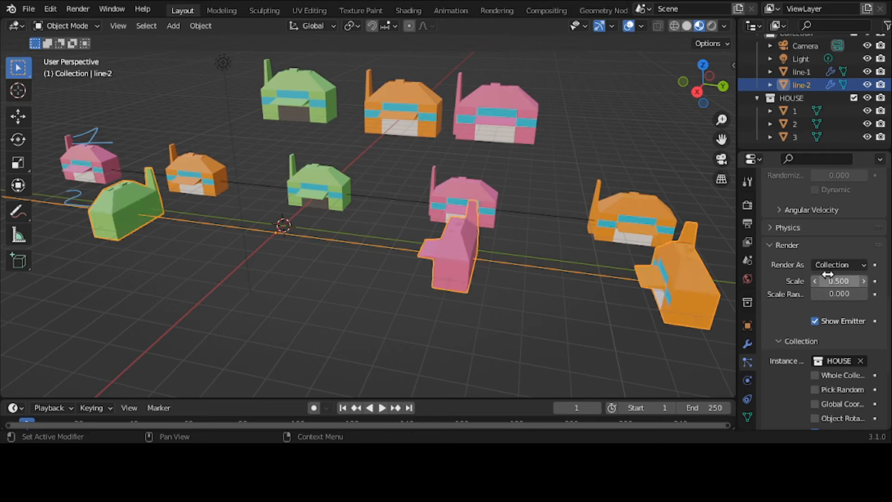
Collapse the render settings and enable rotation for line-2's particles.
{"action": "left_click", "coordinate": [791, 243]}
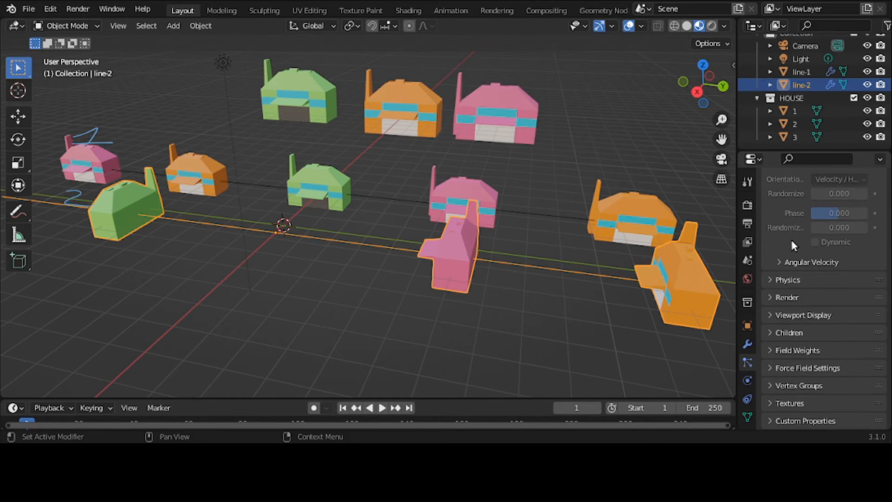
{"action": "scroll", "coordinate": [790, 238], "scroll_direction": "up", "scroll_amount": 3}
{"action": "left_click", "coordinate": [778, 212]}
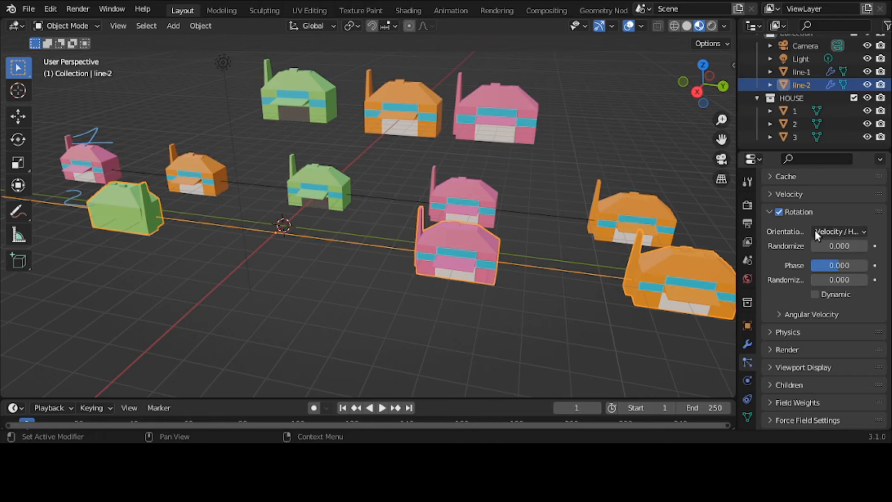
Set the orientation axis of line-2's particles to Object Y, as used on line-1, after trying Object X.
{"action": "left_click", "coordinate": [289, 167]}
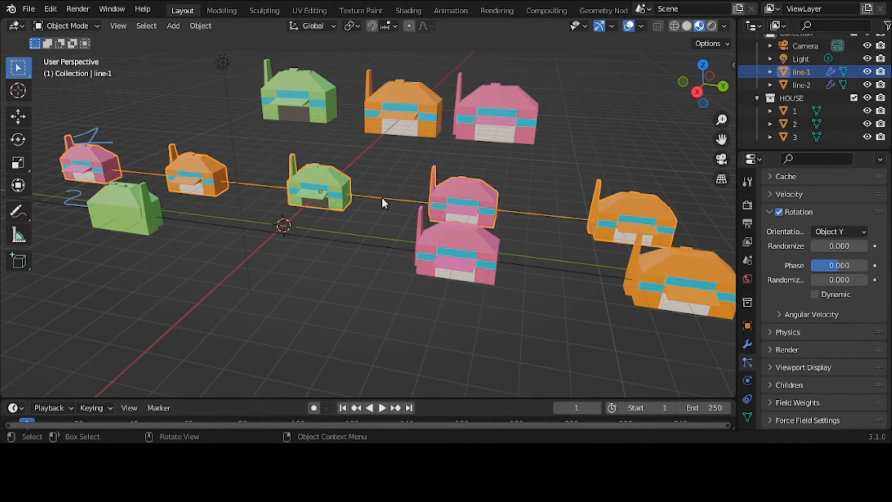
{"action": "left_click", "coordinate": [423, 228]}
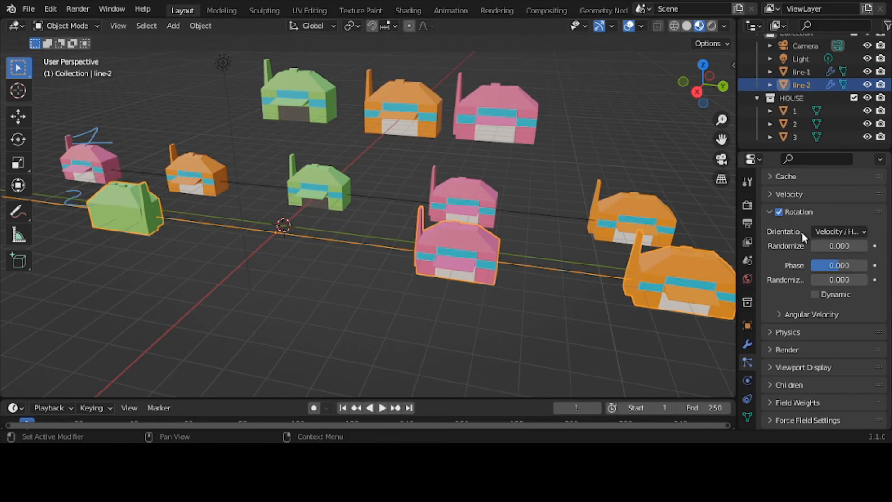
{"action": "left_click", "coordinate": [827, 231]}
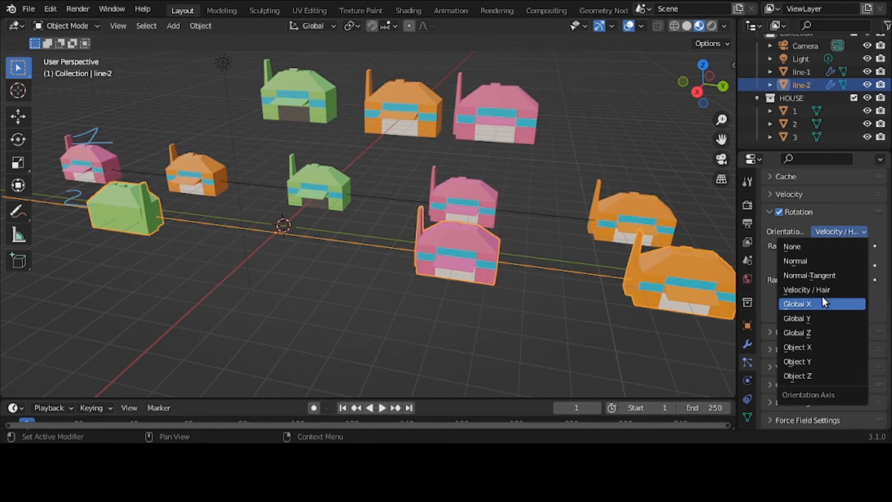
{"action": "left_click", "coordinate": [823, 345]}
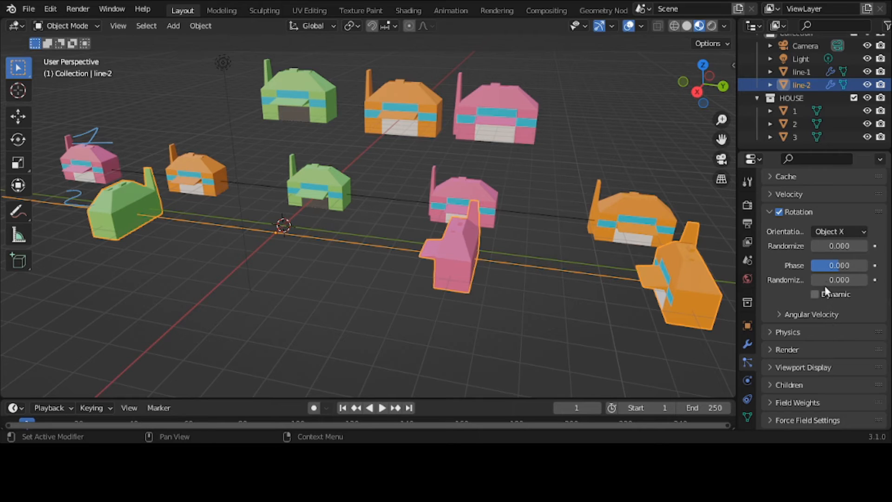
{"action": "left_click", "coordinate": [834, 232]}
{"action": "left_click", "coordinate": [832, 362]}
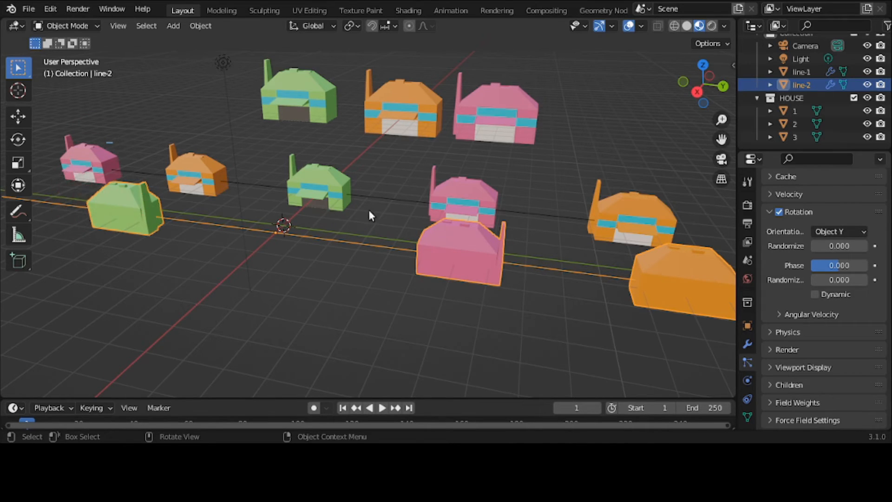
Raise line-2's particle emission number to 4 and its seed to 2.
{"action": "scroll", "coordinate": [802, 191], "scroll_direction": "up", "scroll_amount": 7}
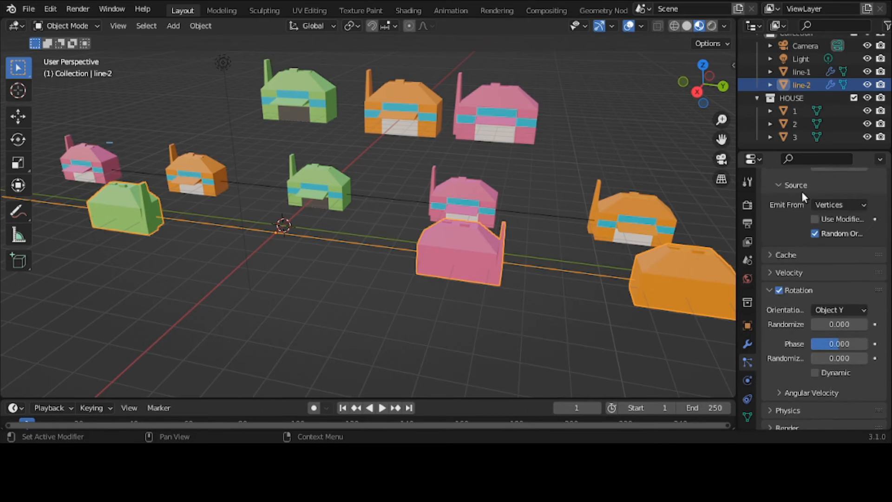
{"action": "scroll", "coordinate": [801, 190], "scroll_direction": "up", "scroll_amount": 4}
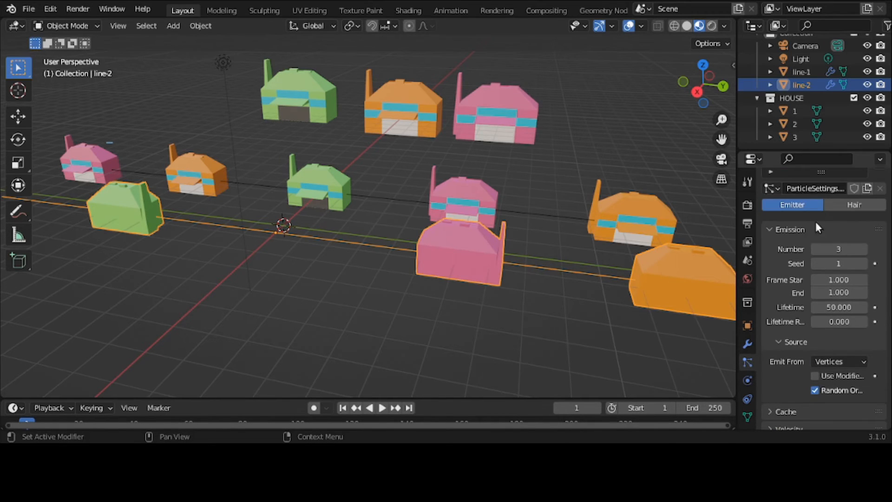
{"action": "left_click", "coordinate": [863, 250]}
{"action": "scroll", "coordinate": [863, 250], "scroll_direction": "down", "scroll_amount": 2}
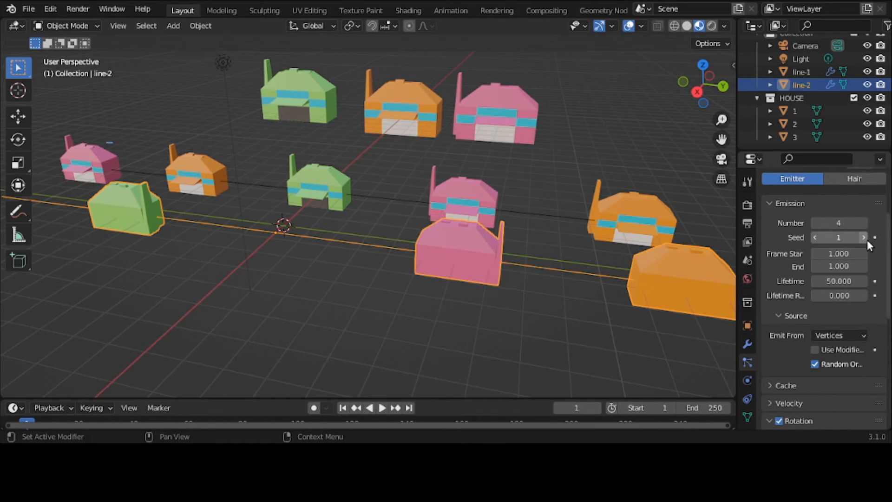
{"action": "left_click", "coordinate": [867, 239]}
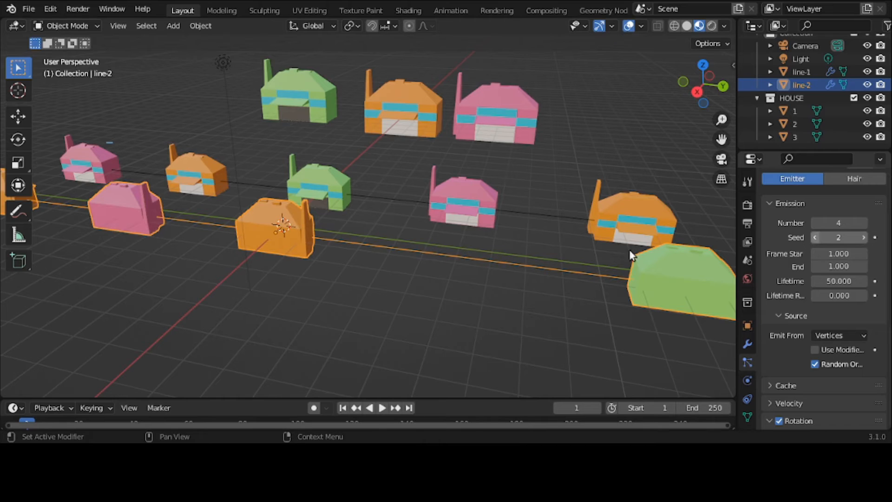
Raise the emission number of line-2's house particles to 5.
{"action": "scroll", "coordinate": [575, 244], "scroll_direction": "down", "scroll_amount": 2}
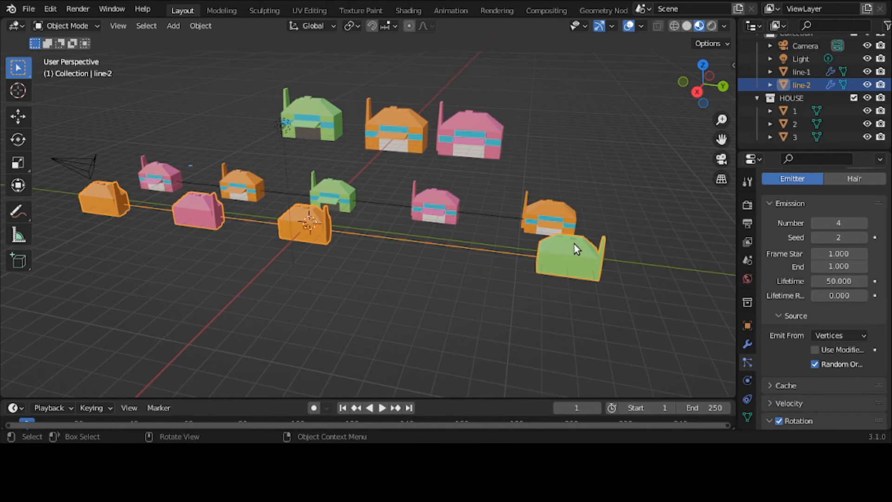
{"action": "scroll", "coordinate": [574, 244], "scroll_direction": "up", "scroll_amount": 1}
{"action": "scroll", "coordinate": [575, 244], "scroll_direction": "down", "scroll_amount": 1}
{"action": "left_click", "coordinate": [862, 224]}
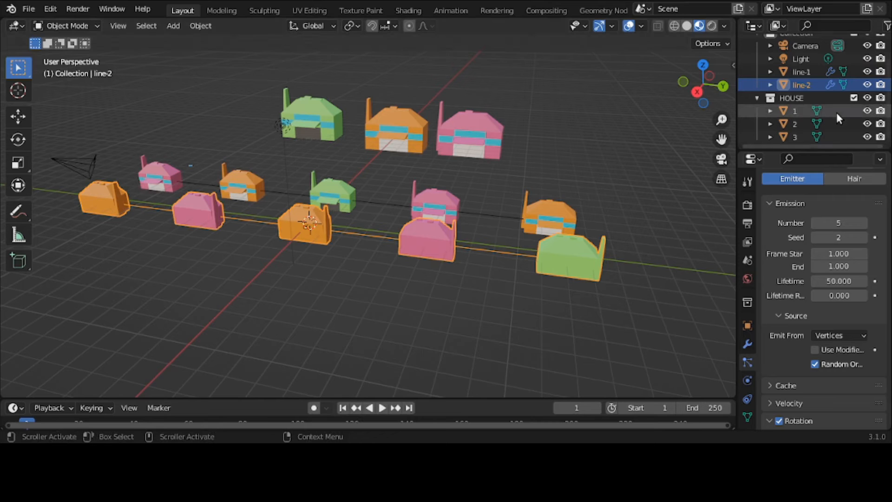
Hide the HOUSE collection in the viewport and inspect both rows of houses from the front and back.
{"action": "left_click", "coordinate": [867, 98]}
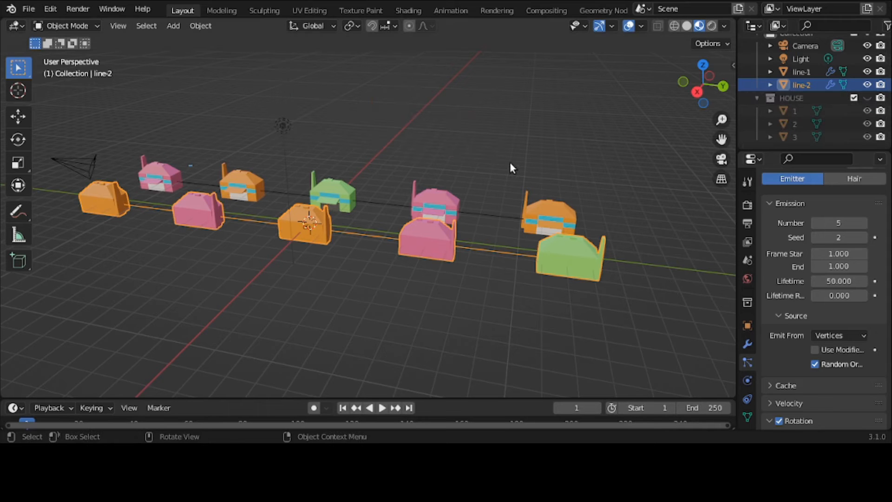
{"action": "middle_click_drag", "start_coordinate": [509, 162], "coordinate": [293, 166]}
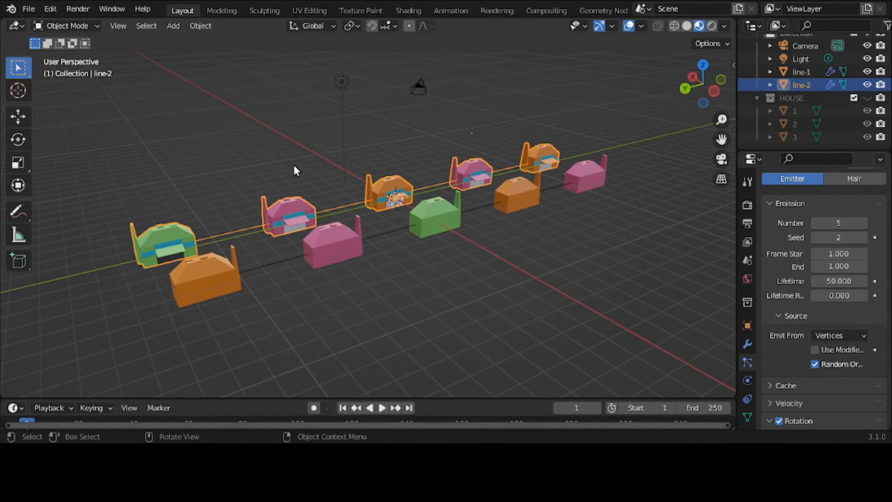
{"action": "middle_click_drag", "start_coordinate": [293, 168], "coordinate": [513, 178]}
{"action": "scroll", "coordinate": [512, 180], "scroll_direction": "up", "scroll_amount": 5}
{"action": "scroll", "coordinate": [512, 177], "scroll_direction": "down", "scroll_amount": 3}
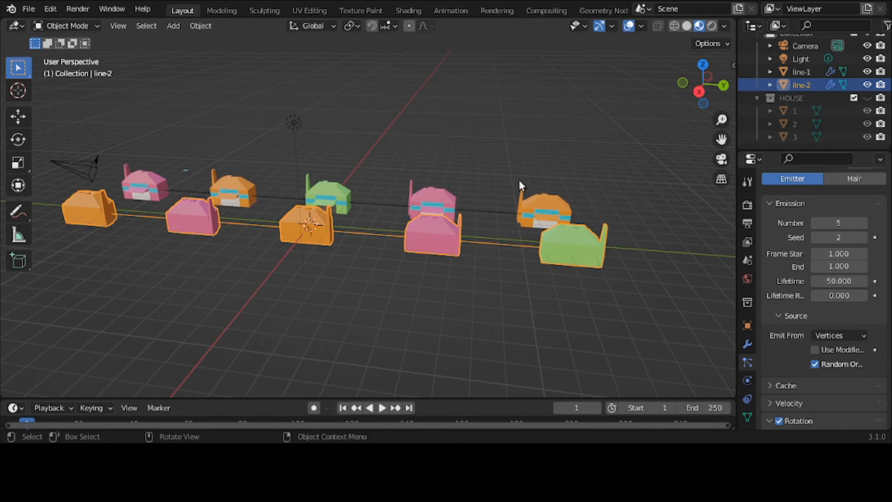
Collapse line-2's emission settings and set the render scale of its house particles to 1.
{"action": "left_click", "coordinate": [788, 204]}
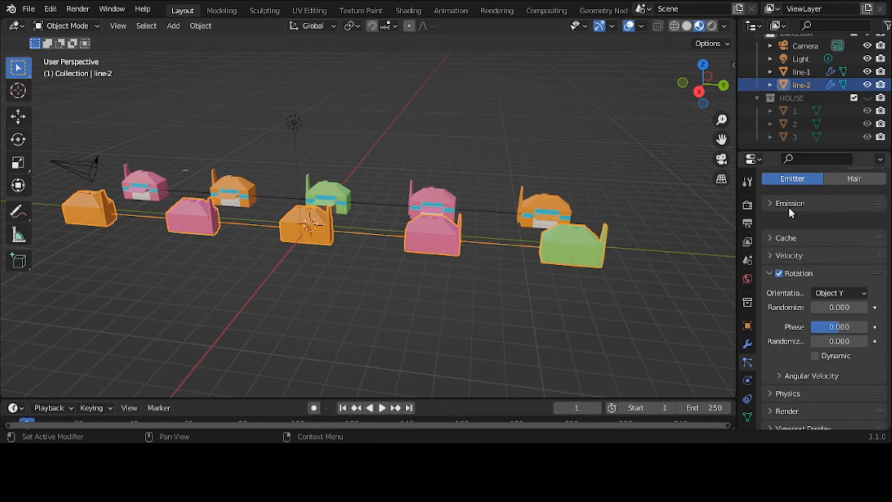
{"action": "scroll", "coordinate": [788, 208], "scroll_direction": "down", "scroll_amount": 5}
{"action": "scroll", "coordinate": [790, 211], "scroll_direction": "down", "scroll_amount": 2}
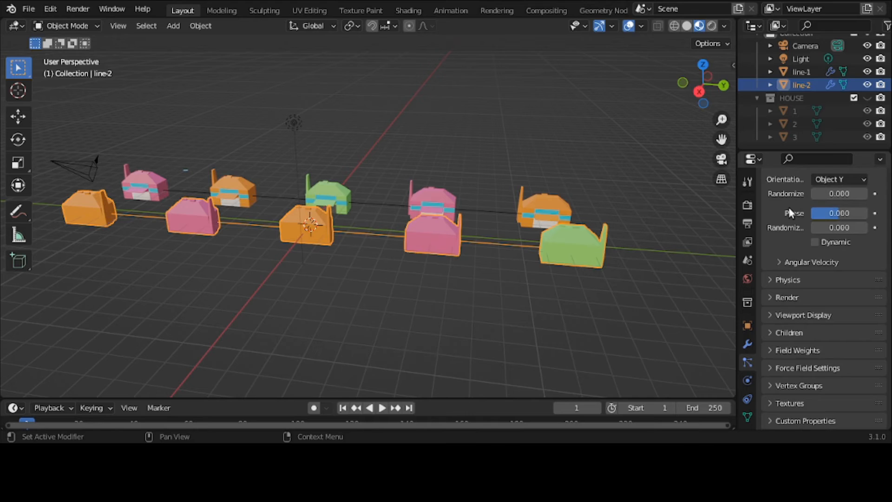
{"action": "left_click", "coordinate": [802, 302]}
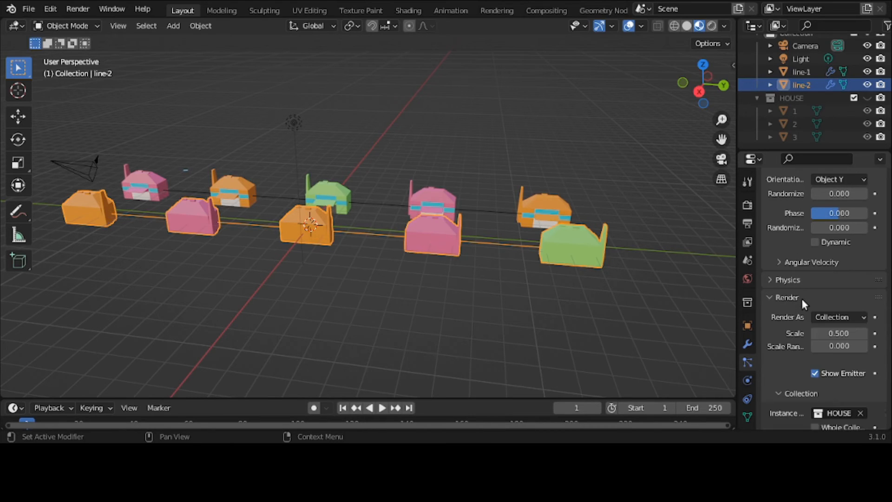
{"action": "left_click", "coordinate": [822, 333]}
{"action": "key", "text": "Return"}
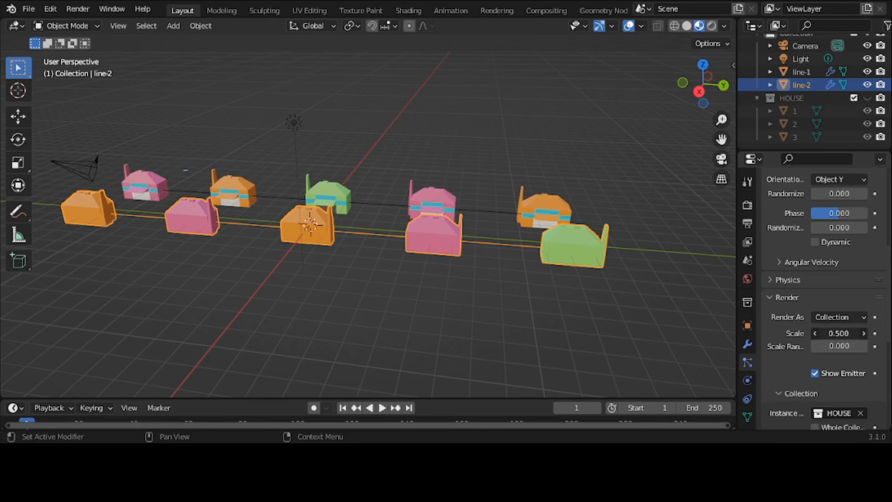
{"action": "left_click", "coordinate": [841, 333]}
{"action": "type", "text": "1"}
{"action": "key", "text": "Return"}
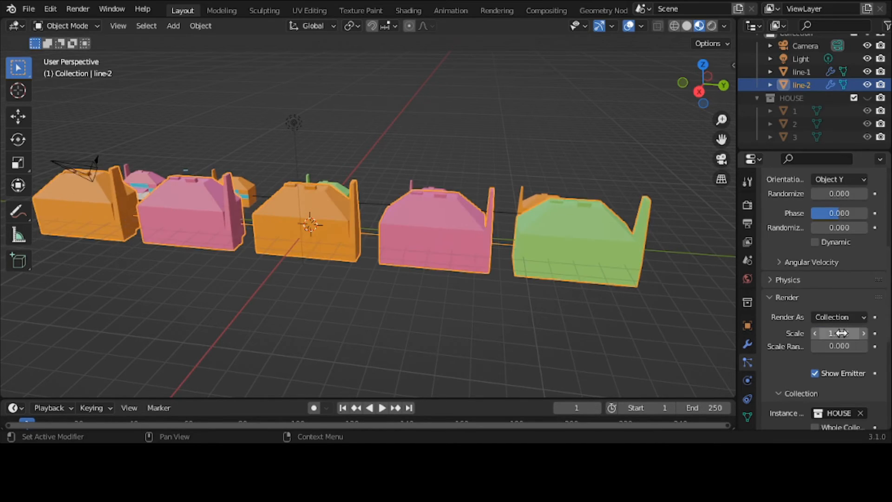
Select line-1 and set the render scale of its house particles to 1.
{"action": "middle_click_drag", "start_coordinate": [596, 245], "coordinate": [369, 243]}
{"action": "left_click", "coordinate": [448, 221]}
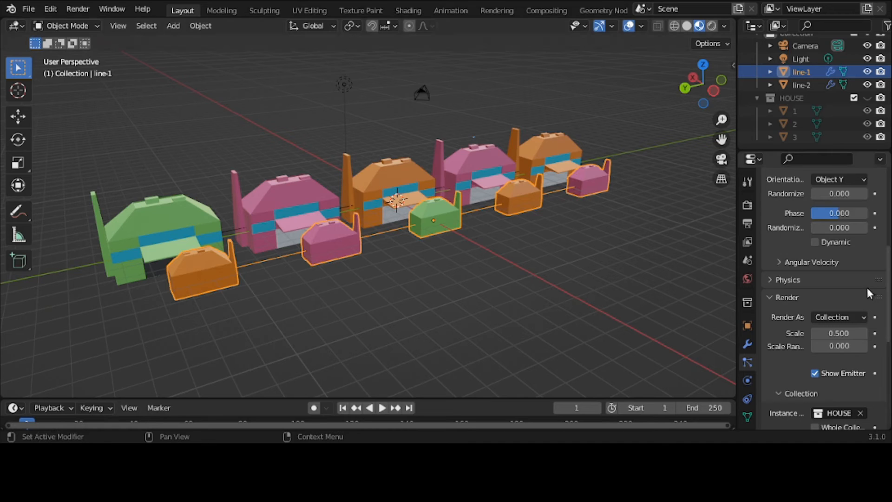
{"action": "left_click", "coordinate": [847, 332]}
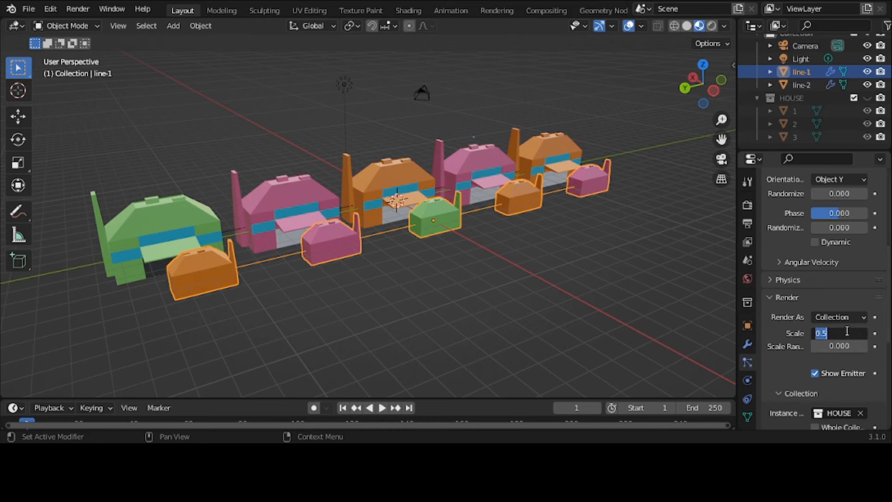
{"action": "type", "text": "1"}
{"action": "key", "text": "Return"}
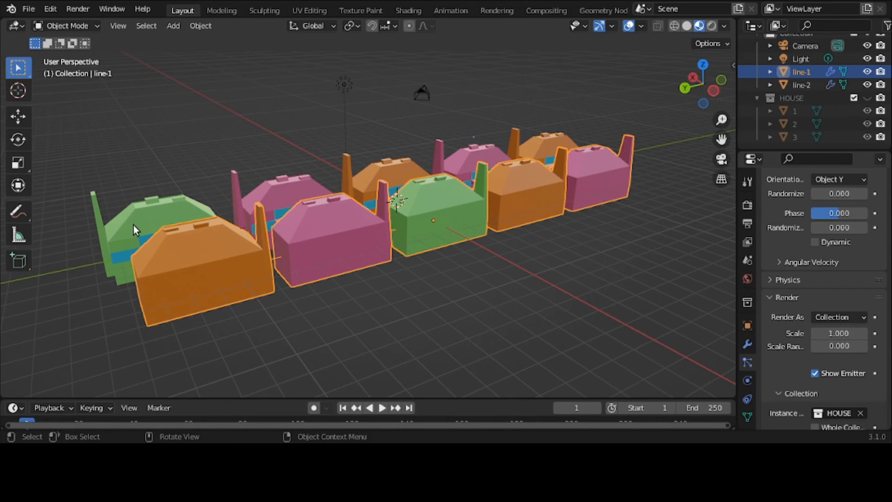
Move line-1 along the X axis away from line-2 to widen the gap between the two rows of houses.
{"action": "middle_click_drag", "start_coordinate": [133, 225], "coordinate": [249, 221]}
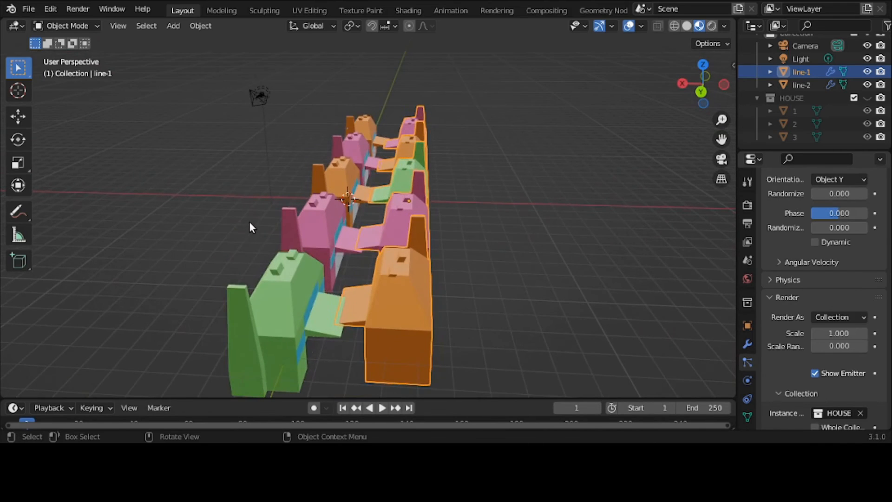
{"action": "scroll", "coordinate": [249, 223], "scroll_direction": "down", "scroll_amount": 2}
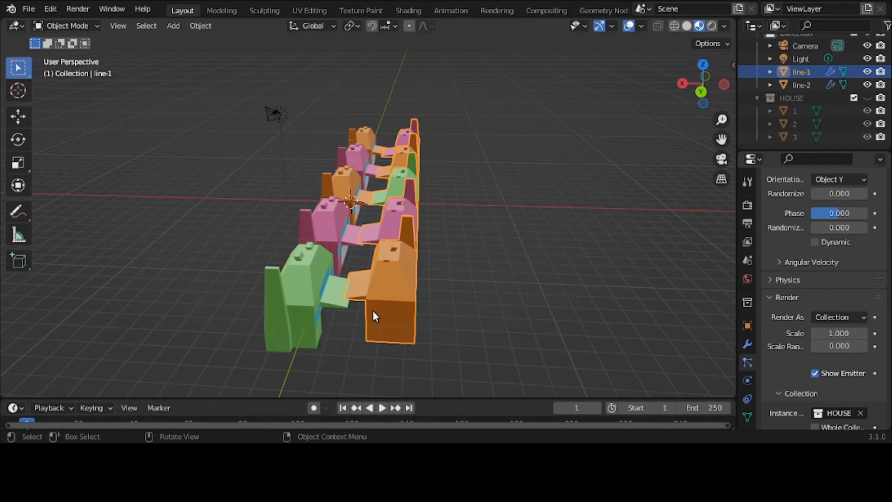
{"action": "key", "text": "g"}
{"action": "key", "text": "x"}
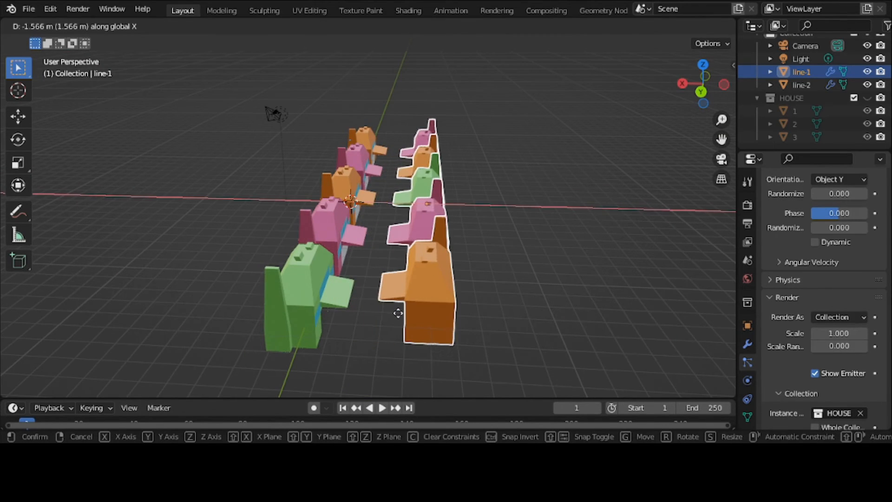
{"action": "left_click", "coordinate": [418, 287]}
{"action": "middle_click_drag", "start_coordinate": [418, 287], "coordinate": [361, 285]}
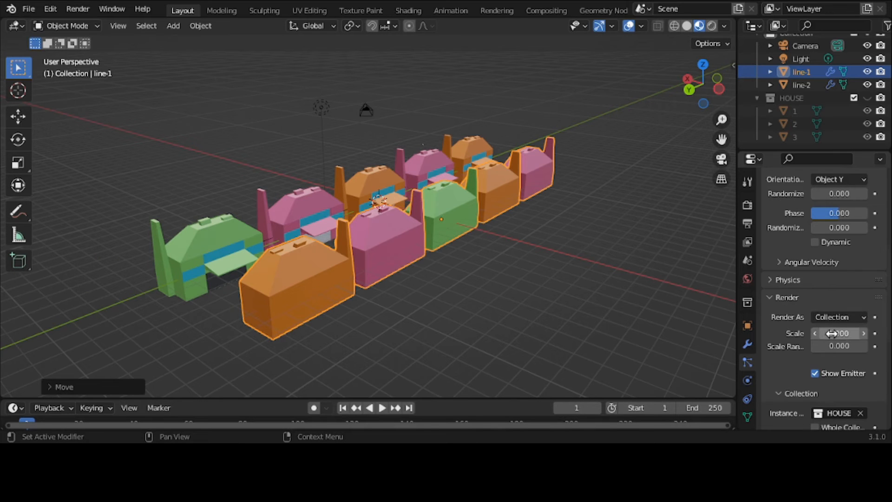
{"action": "middle_click_drag", "start_coordinate": [525, 309], "coordinate": [491, 316]}
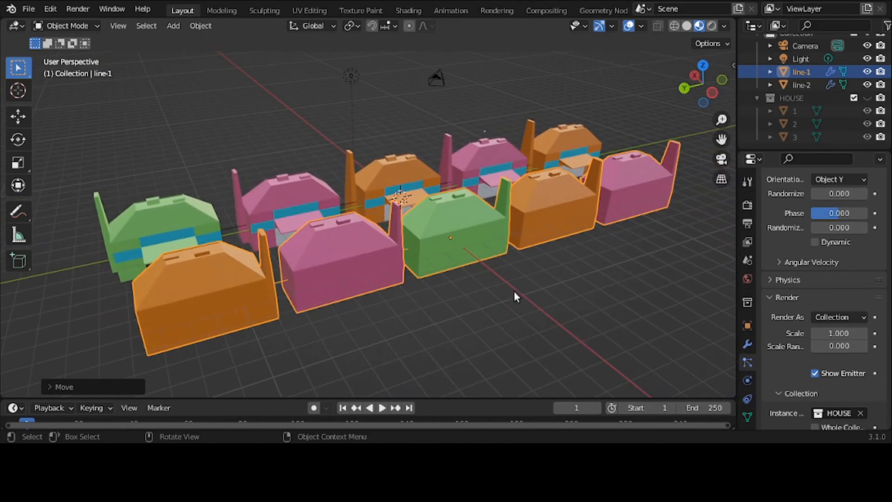
Set the render scale of line-1's house particles to 0.5.
{"action": "left_click", "coordinate": [835, 334]}
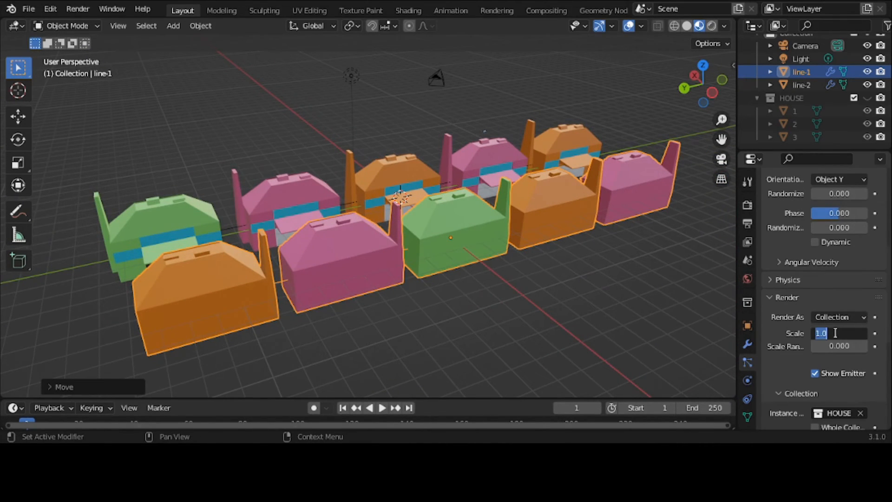
{"action": "type", "text": "0.5"}
{"action": "key", "text": "Return"}
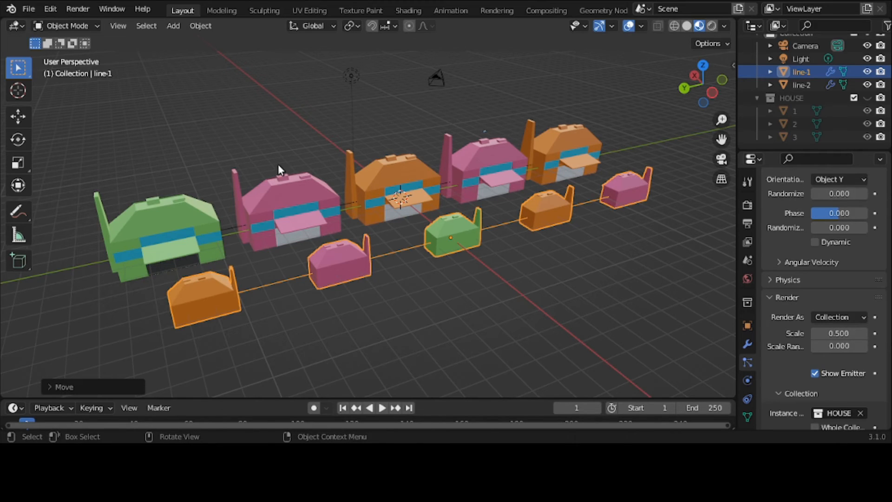
In Edit Mode, slide line-1's second vertex from the near end along its edge towards that end vertex.
{"action": "left_click", "coordinate": [66, 24]}
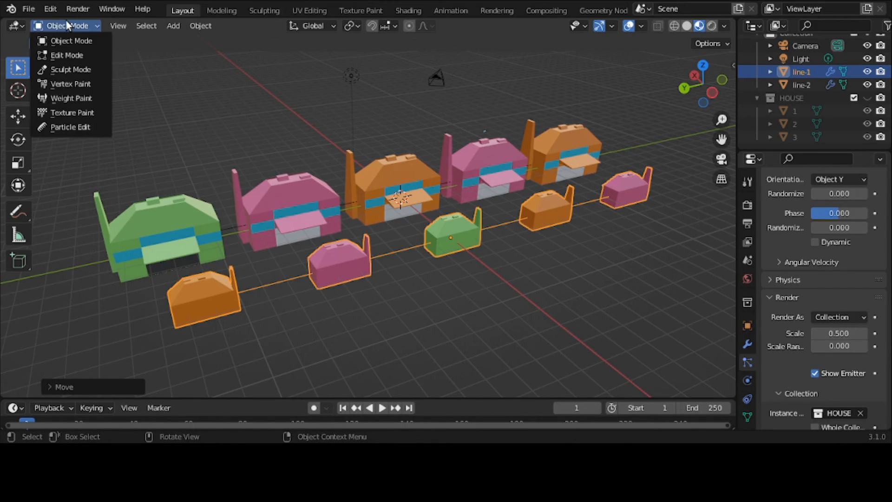
{"action": "left_click", "coordinate": [73, 55]}
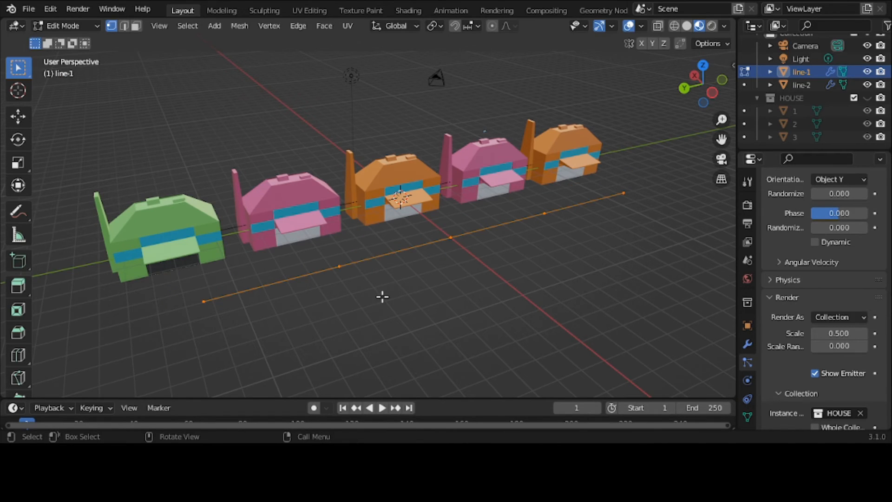
{"action": "right_click", "coordinate": [339, 273]}
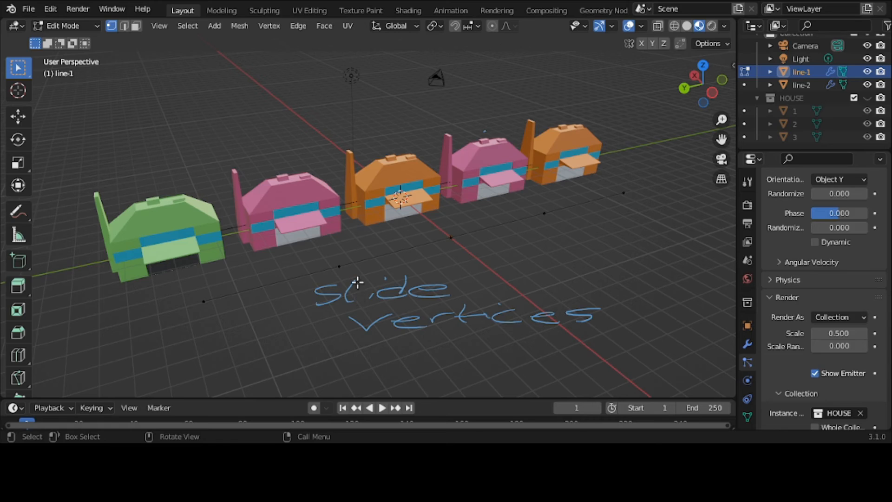
{"action": "mouse_move", "coordinate": [365, 285]}
{"action": "right_mouse_down"}
{"action": "mouse_move", "coordinate": [322, 312]}
{"action": "mouse_move", "coordinate": [425, 330]}
{"action": "mouse_move", "coordinate": [458, 319]}
{"action": "mouse_move", "coordinate": [446, 295]}
{"action": "mouse_move", "coordinate": [501, 293]}
{"action": "mouse_move", "coordinate": [381, 286]}
{"action": "right_mouse_up"}
{"action": "left_click", "coordinate": [340, 267]}
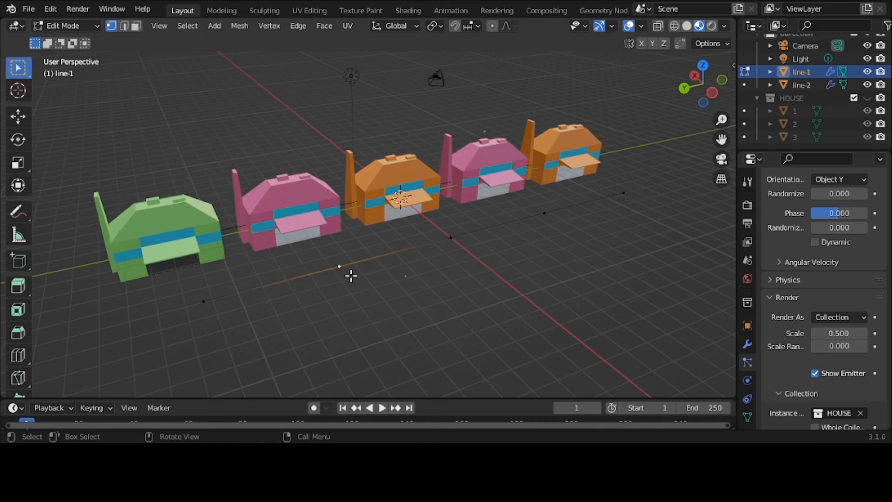
{"action": "right_click", "coordinate": [369, 286]}
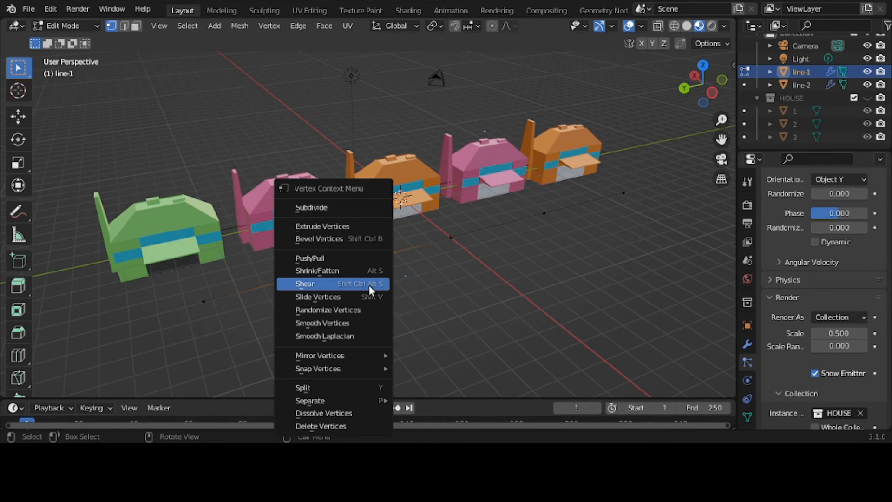
{"action": "left_click", "coordinate": [369, 294]}
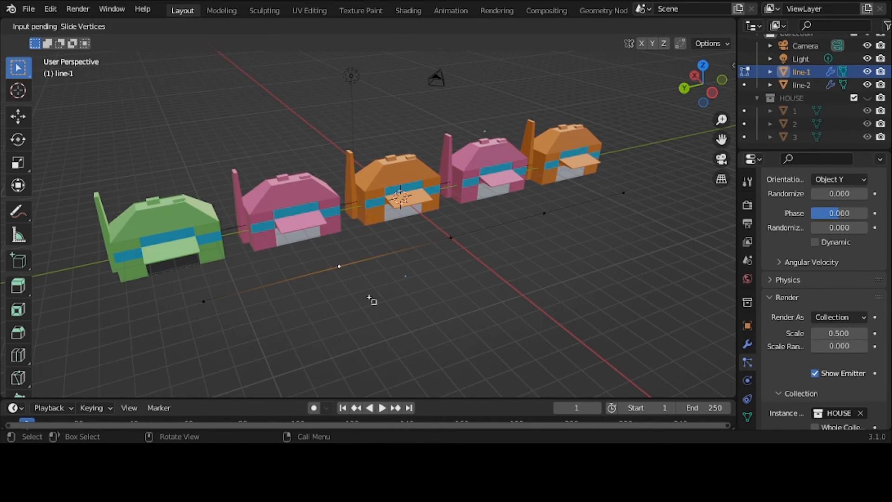
{"action": "left_click", "coordinate": [323, 289]}
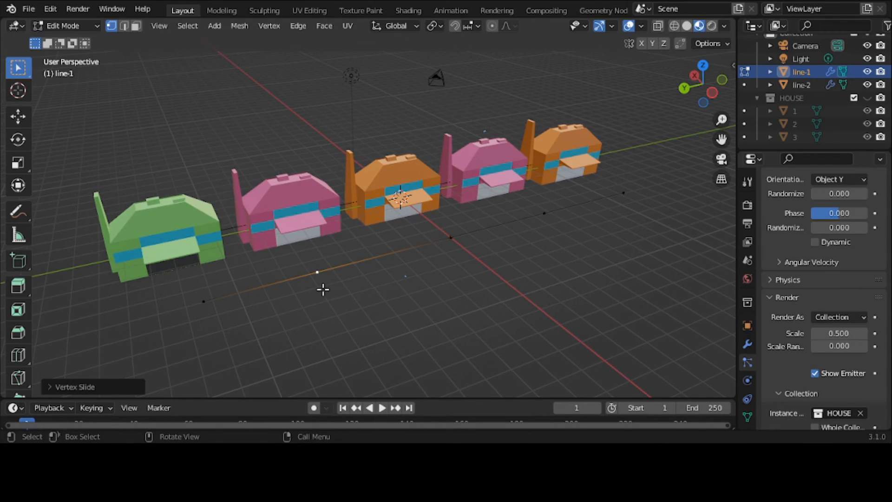
Slide line-1's middle vertex slightly along its edge towards the far end of the line.
{"action": "left_click", "coordinate": [450, 243]}
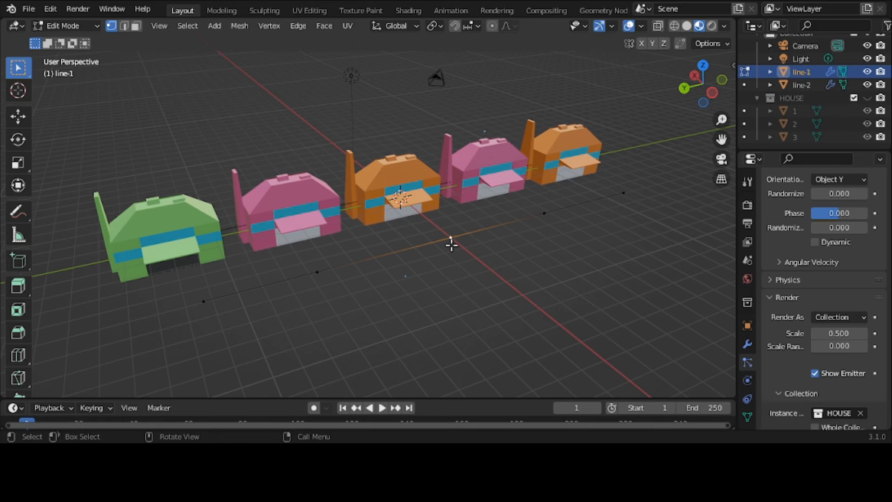
{"action": "right_click", "coordinate": [451, 244]}
{"action": "left_click", "coordinate": [451, 245]}
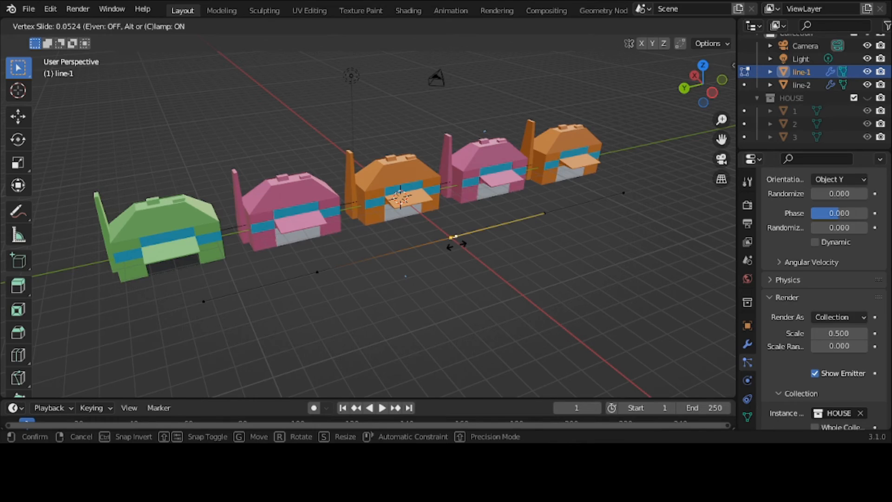
{"action": "left_click", "coordinate": [463, 242]}
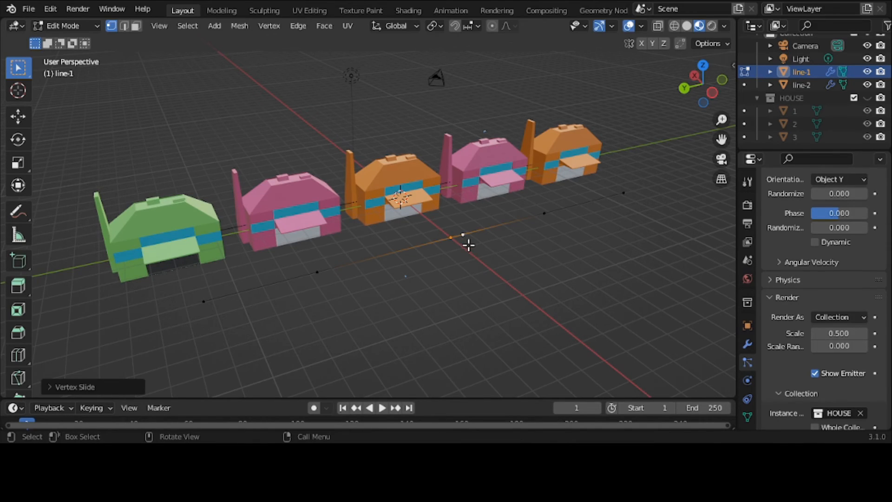
{"action": "left_click", "coordinate": [469, 244]}
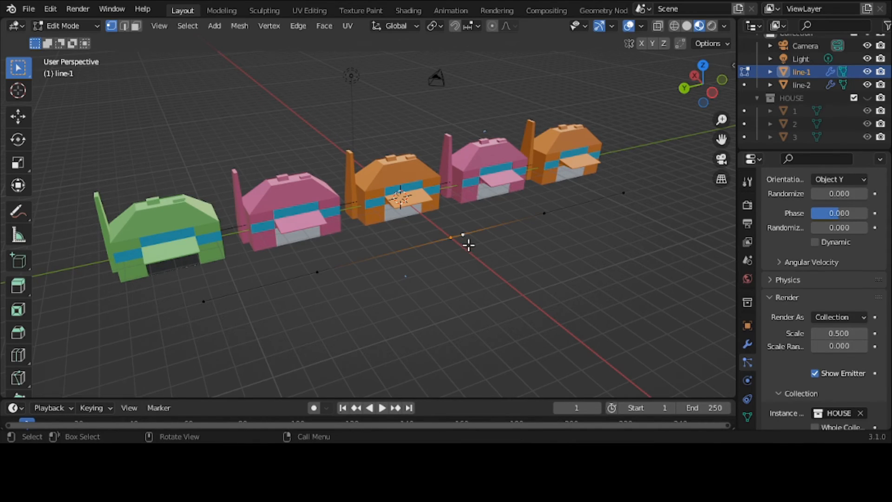
Slide line-1's far end vertex slightly inward along its edge and return to Object Mode.
{"action": "left_click", "coordinate": [623, 201]}
{"action": "right_click", "coordinate": [622, 201]}
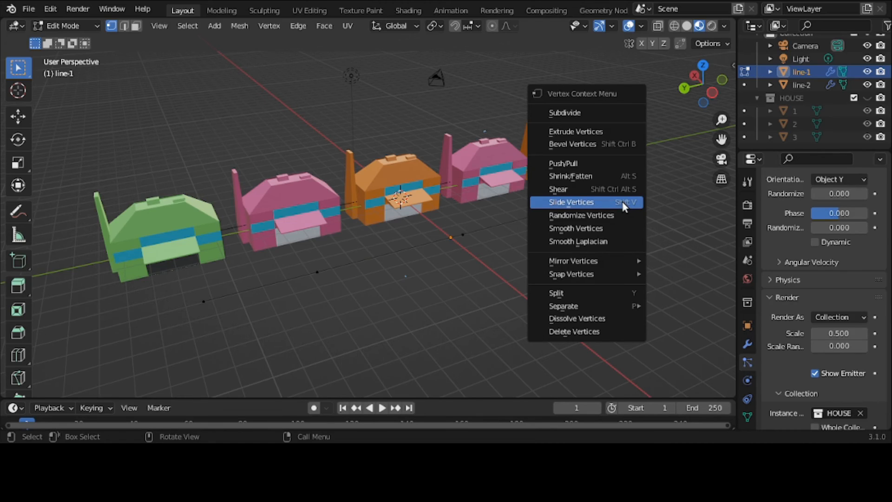
{"action": "left_click", "coordinate": [625, 202]}
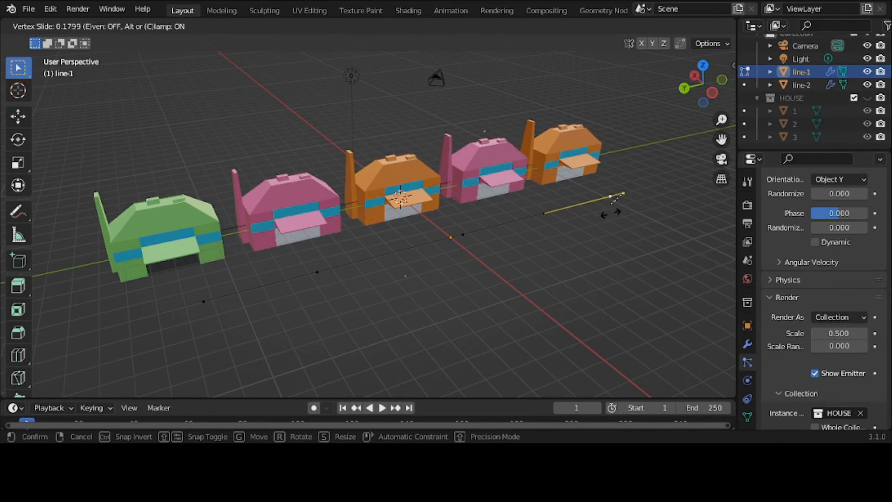
{"action": "left_click", "coordinate": [609, 207]}
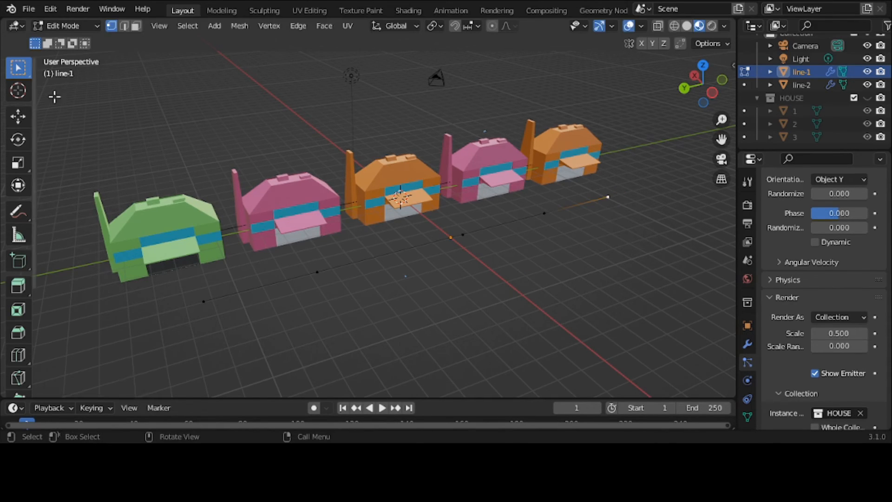
{"action": "left_click", "coordinate": [76, 26]}
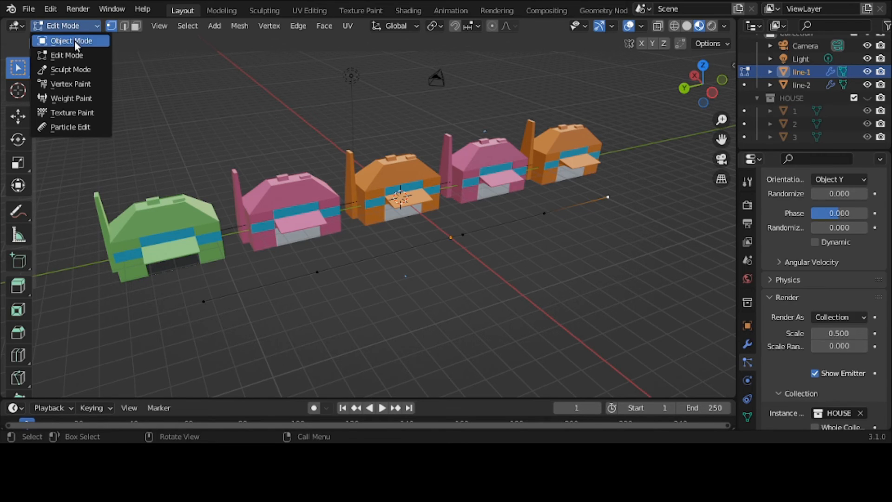
{"action": "left_click", "coordinate": [75, 40]}
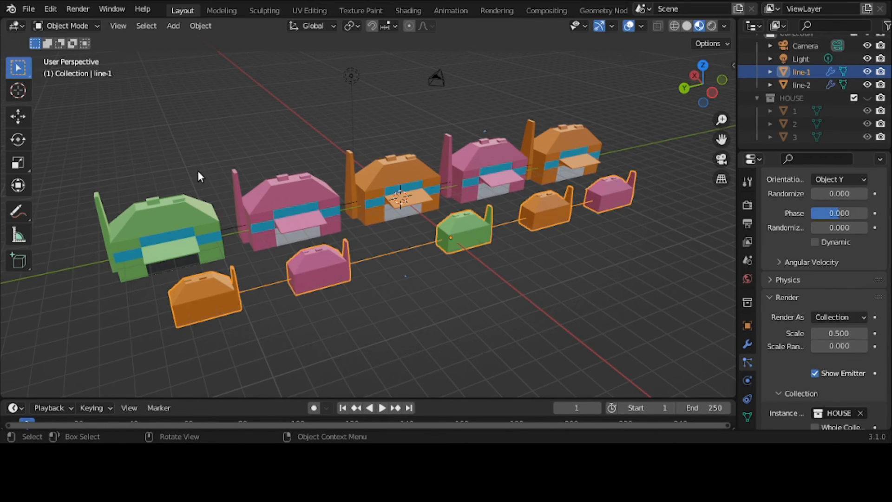
Set the render scale of line-1's house particles to 1.
{"action": "scroll", "coordinate": [199, 172], "scroll_direction": "down", "scroll_amount": 1}
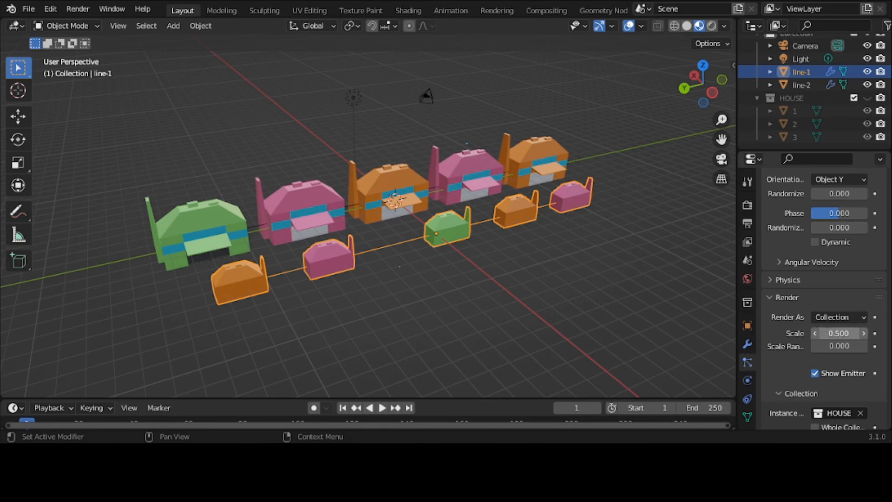
{"action": "left_click", "coordinate": [822, 331]}
{"action": "key", "text": "Return"}
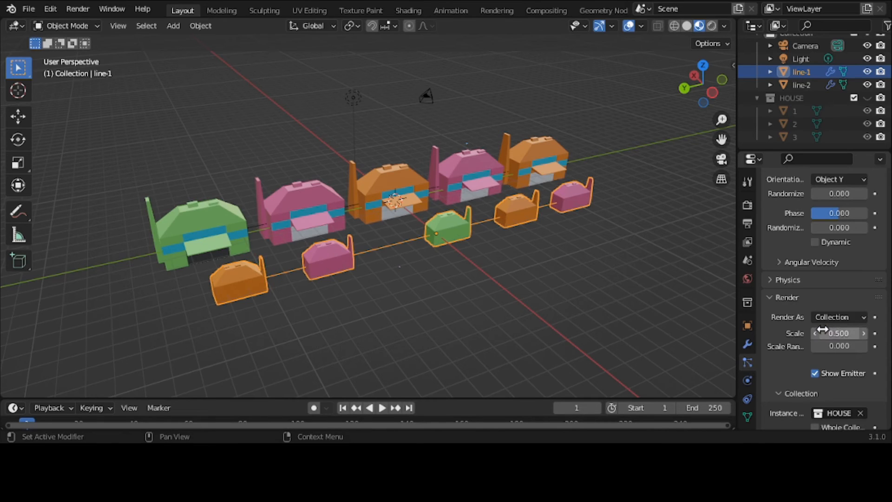
{"action": "left_click", "coordinate": [830, 343]}
{"action": "left_click", "coordinate": [830, 337]}
{"action": "left_click", "coordinate": [830, 338]}
{"action": "type", "text": "1"}
{"action": "key", "text": "Return"}
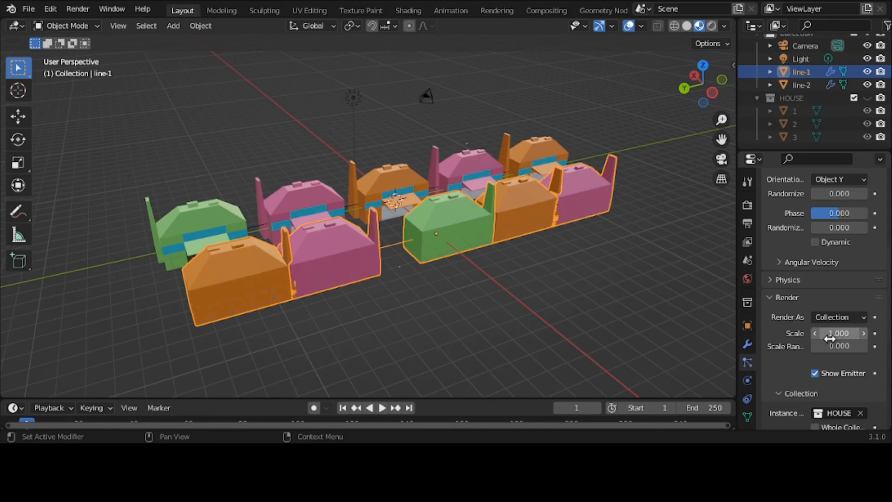
Align the camera to a view looking lengthwise between the two house rows, deselect everything and check the camera view.
{"action": "middle_click_drag", "start_coordinate": [497, 225], "coordinate": [13, 237]}
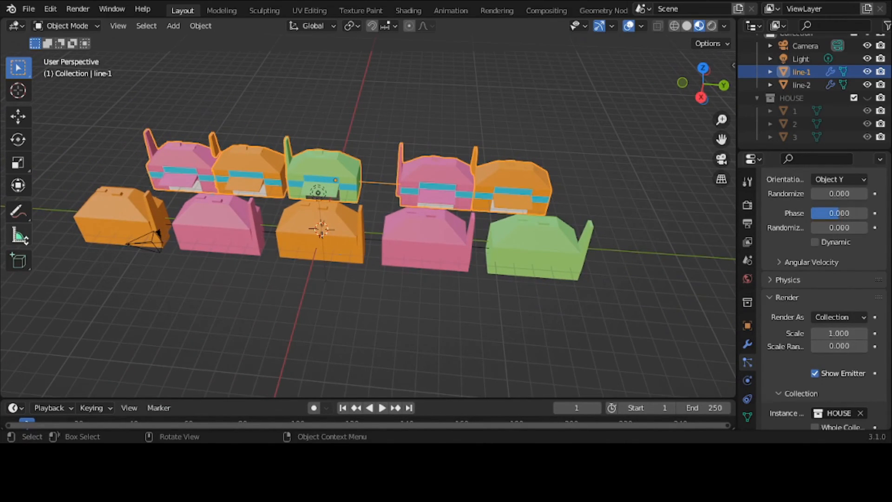
{"action": "middle_click_drag", "start_coordinate": [315, 198], "coordinate": [112, 157]}
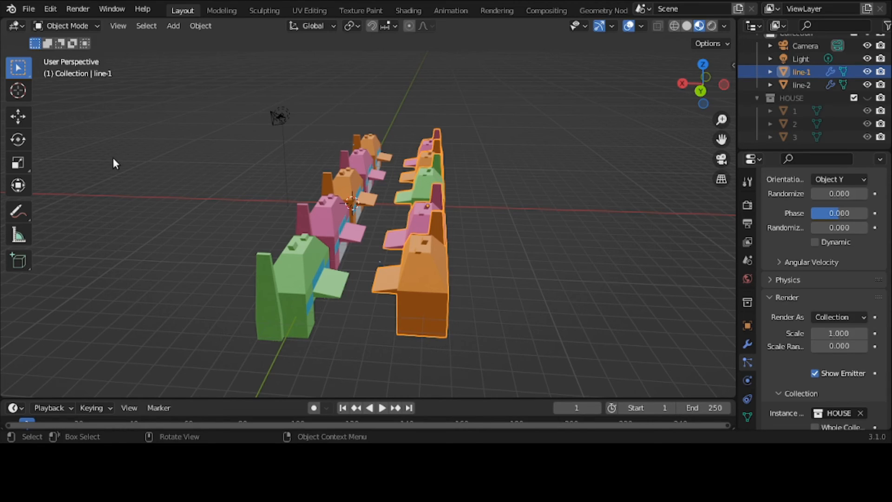
{"action": "key", "text": "ctrl+alt+KP_0"}
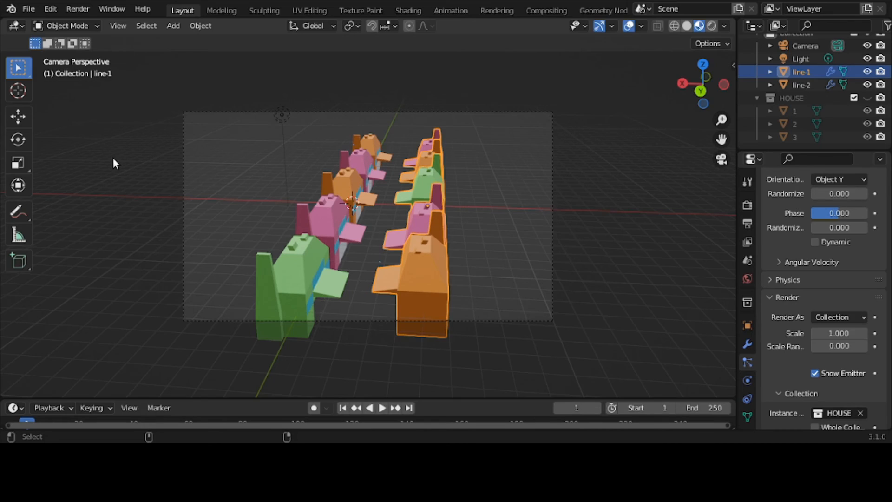
{"action": "key", "text": "alt+a"}
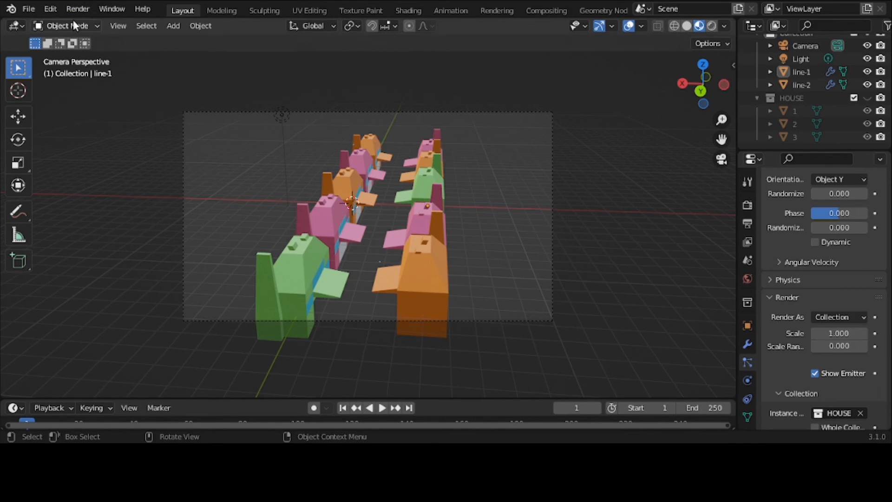
{"action": "middle_click_drag", "start_coordinate": [254, 152], "coordinate": [218, 154]}
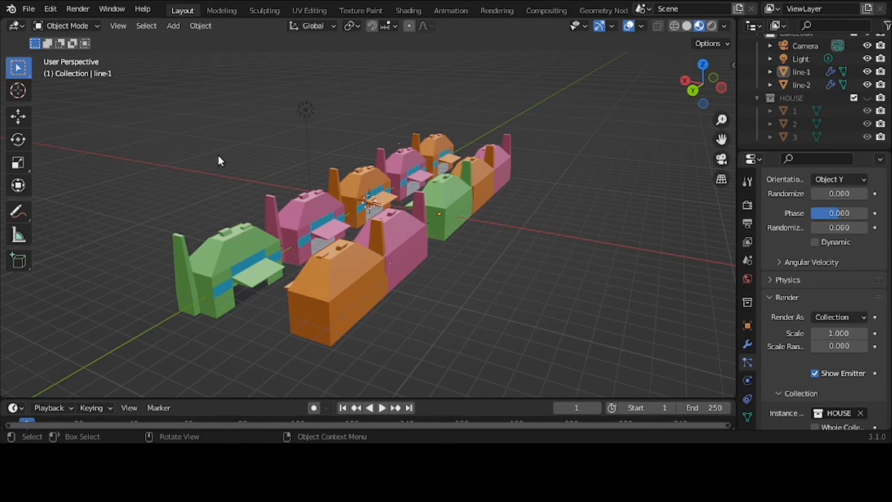
{"action": "key", "text": "KP_0"}
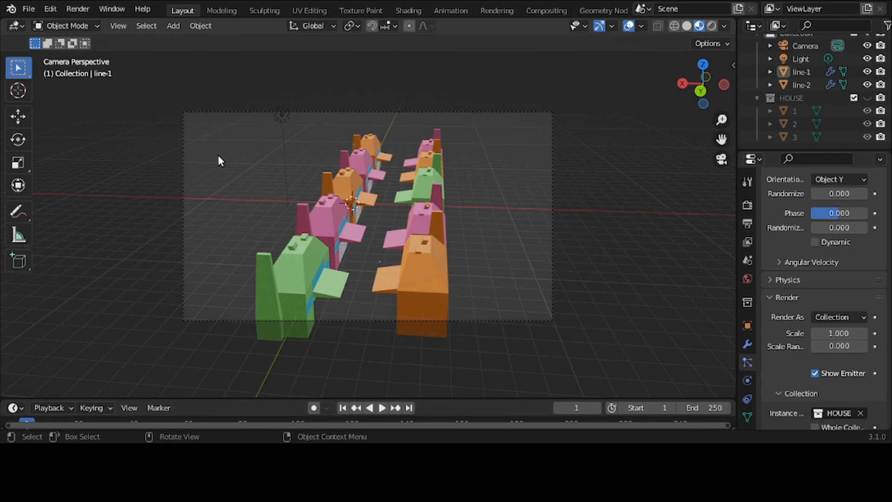
Reduce the render scale of line-1's house particles to 0.83 and inspect both rows from several angles.
{"action": "middle_click_drag", "start_coordinate": [218, 155], "coordinate": [221, 182]}
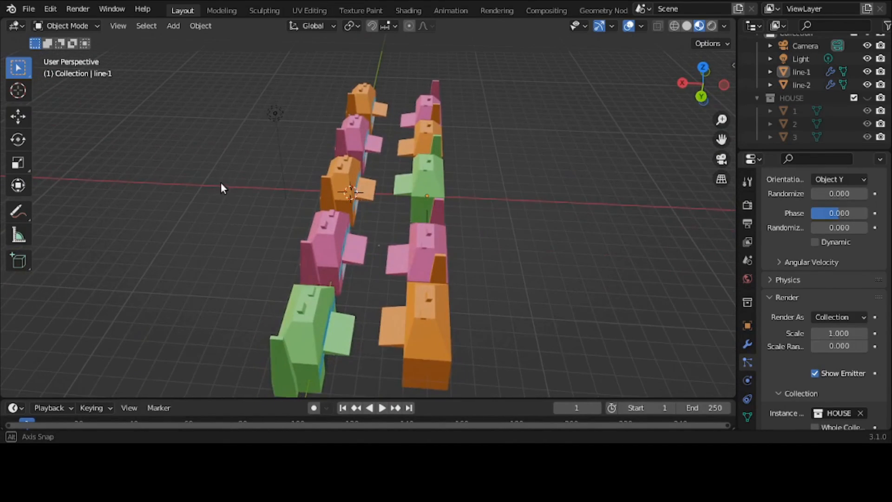
{"action": "mouse_move", "coordinate": [222, 166]}
{"action": "middle_mouse_down"}
{"action": "mouse_move", "coordinate": [225, 157]}
{"action": "mouse_move", "coordinate": [225, 170]}
{"action": "middle_mouse_up"}
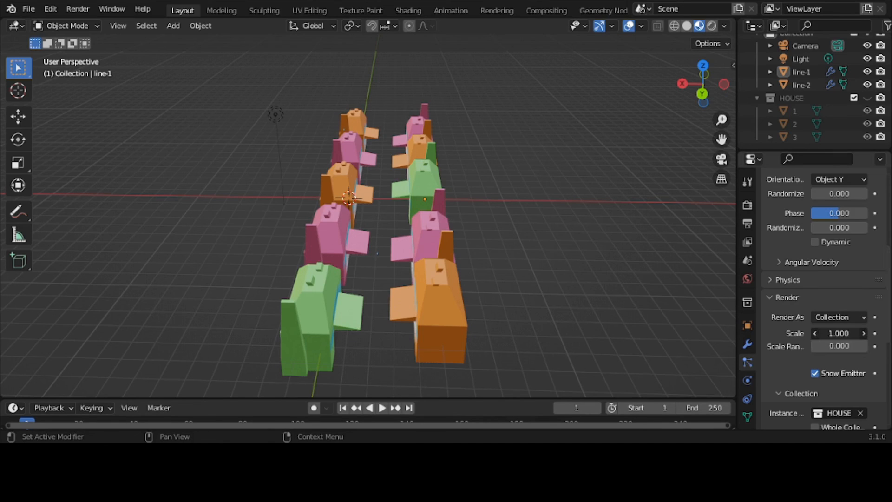
{"action": "left_click_drag", "start_coordinate": [838, 334], "coordinate": [815, 333]}
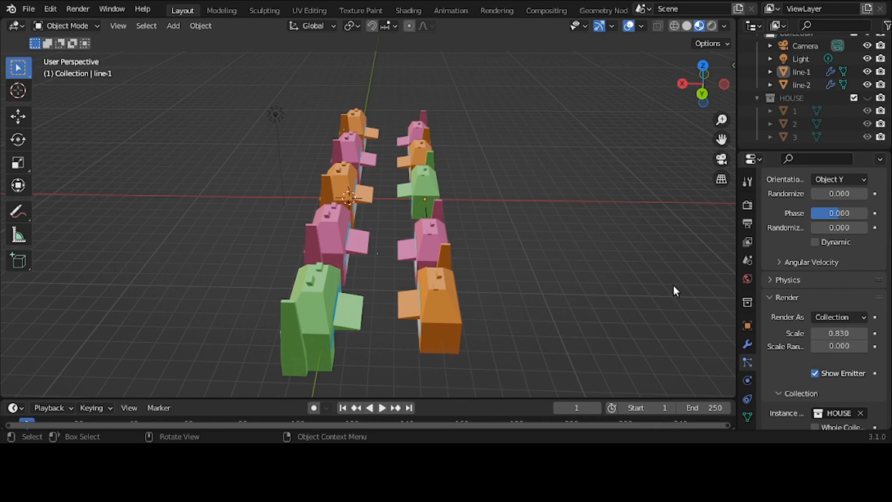
{"action": "middle_click_drag", "start_coordinate": [673, 286], "coordinate": [545, 271]}
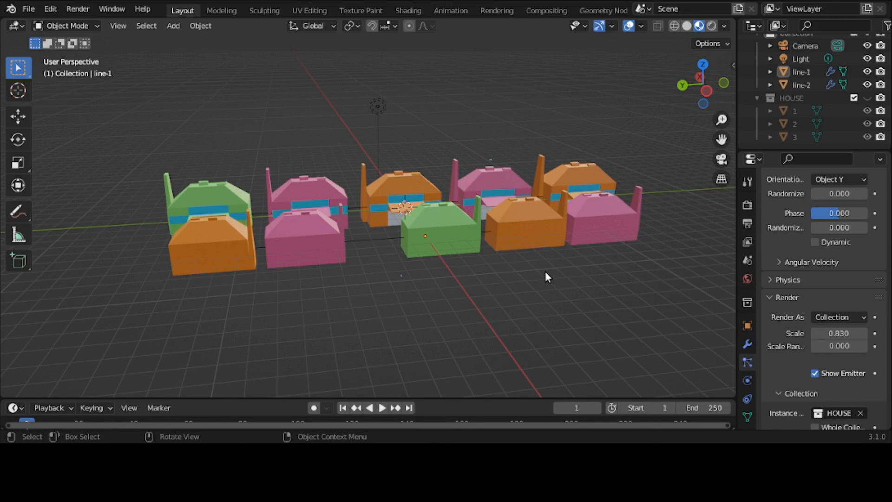
{"action": "middle_click_drag", "start_coordinate": [546, 274], "coordinate": [585, 274]}
{"action": "middle_click_drag", "start_coordinate": [456, 265], "coordinate": [472, 275]}
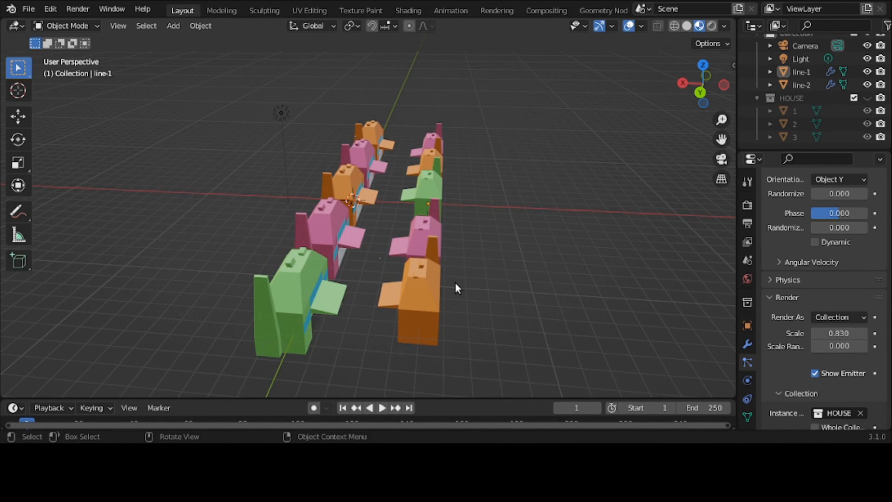